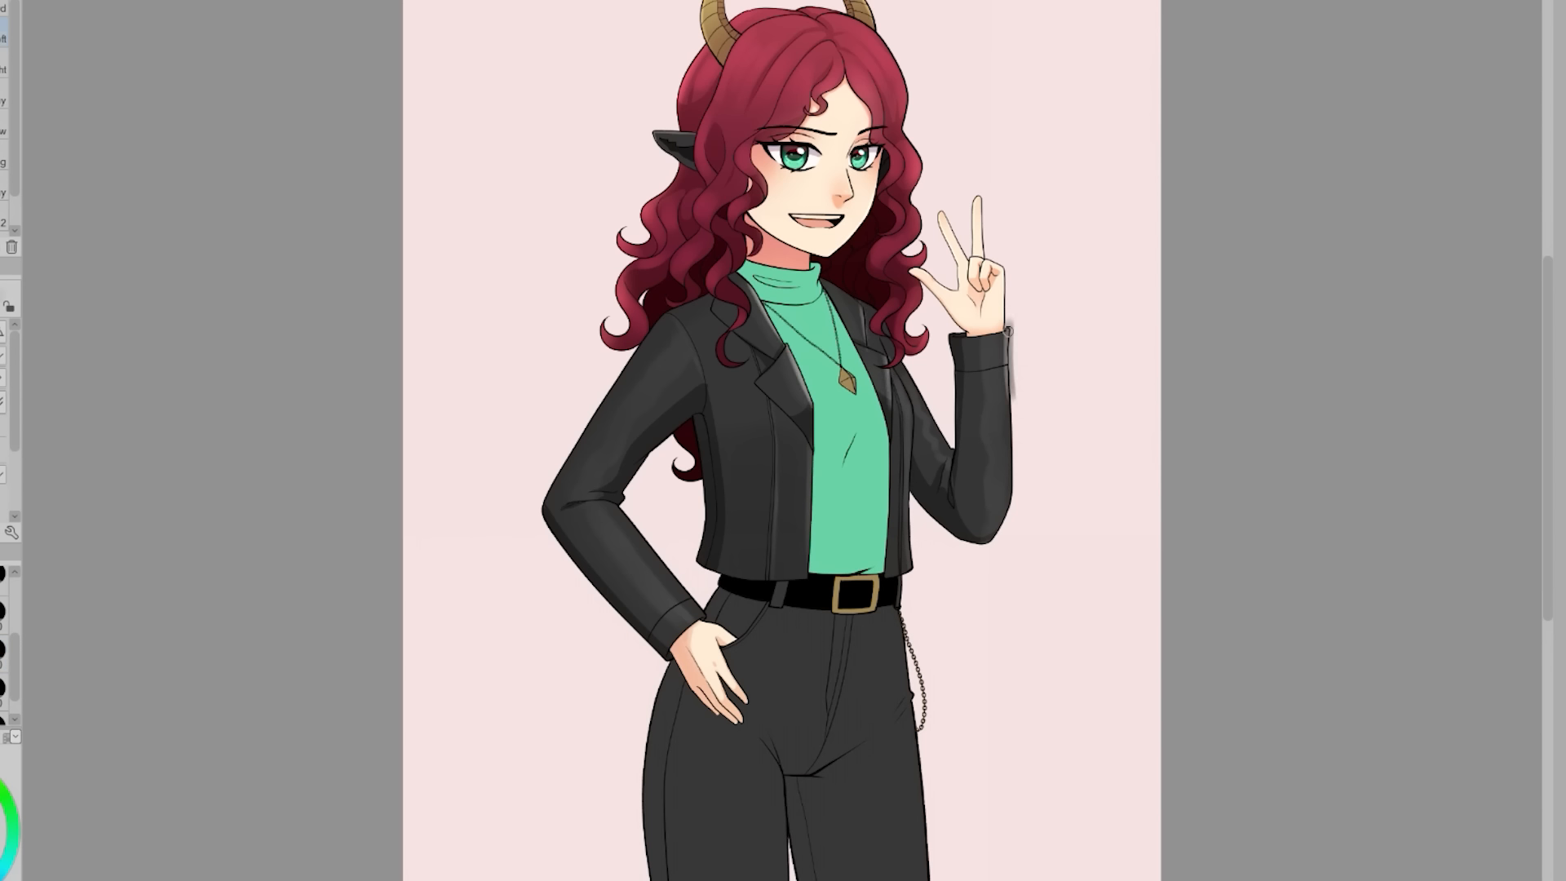
Undo the light stroke on the raised arm's cuff and shade the black trousers with soft strokes.
key(ctrl+z)
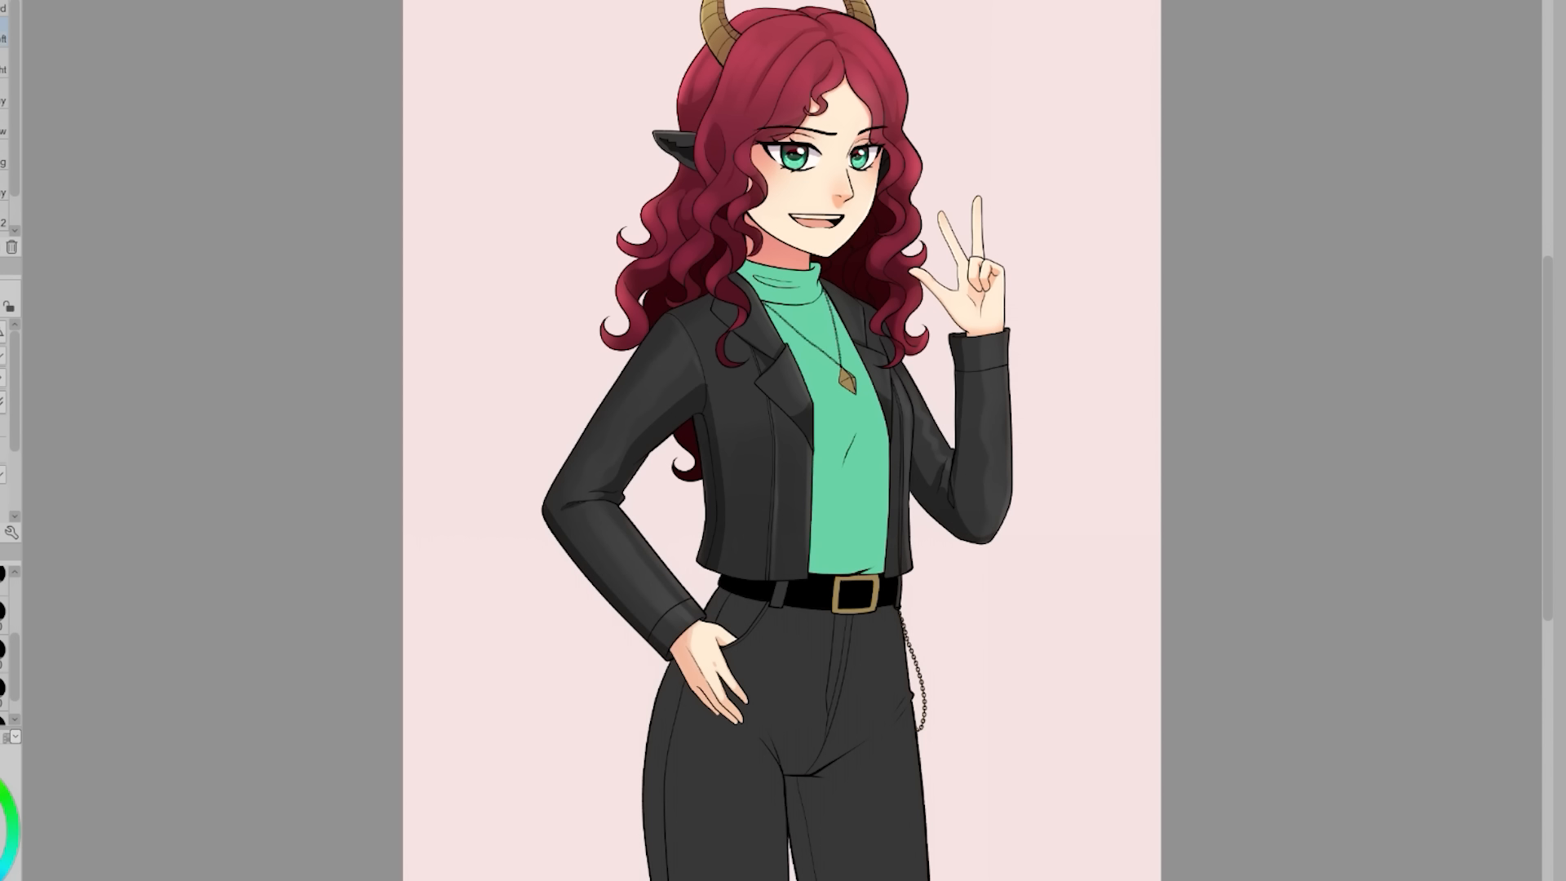
drag(758, 830, 813, 720)
mouse_move(918, 591)
mouse_down()
mouse_move(822, 855)
mouse_move(954, 587)
mouse_up()
mouse_move(953, 787)
mouse_down()
mouse_move(954, 530)
mouse_move(845, 563)
mouse_move(762, 655)
mouse_move(752, 758)
mouse_up()
key(ctrl+z)
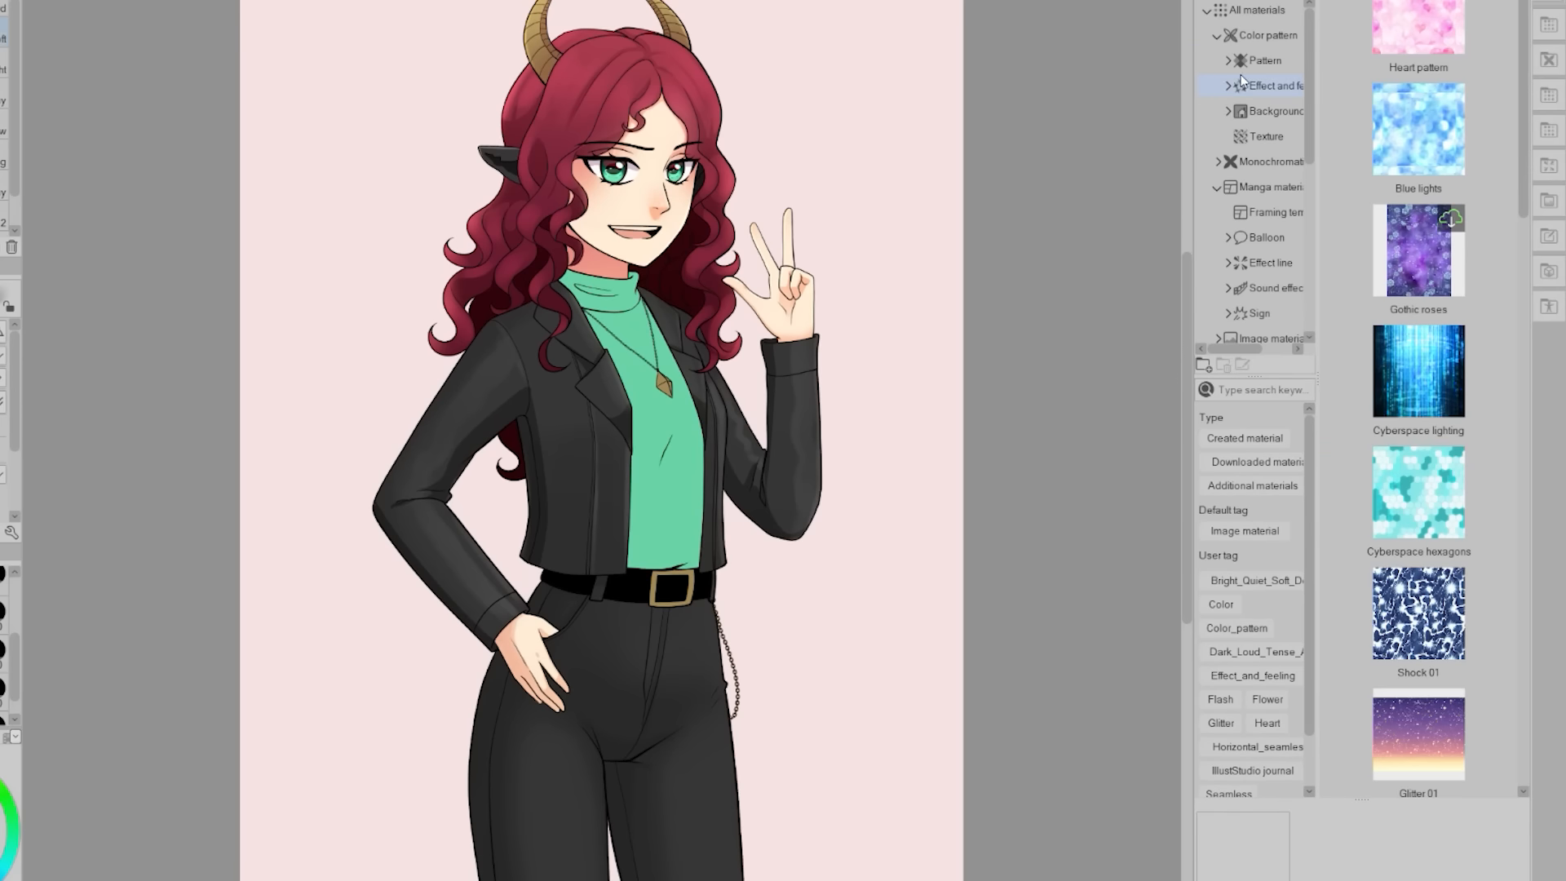
Place the Dappled cloud 2 monochromatic texture material over the trousers as a subtle fabric texture.
click(1248, 119)
click(1218, 139)
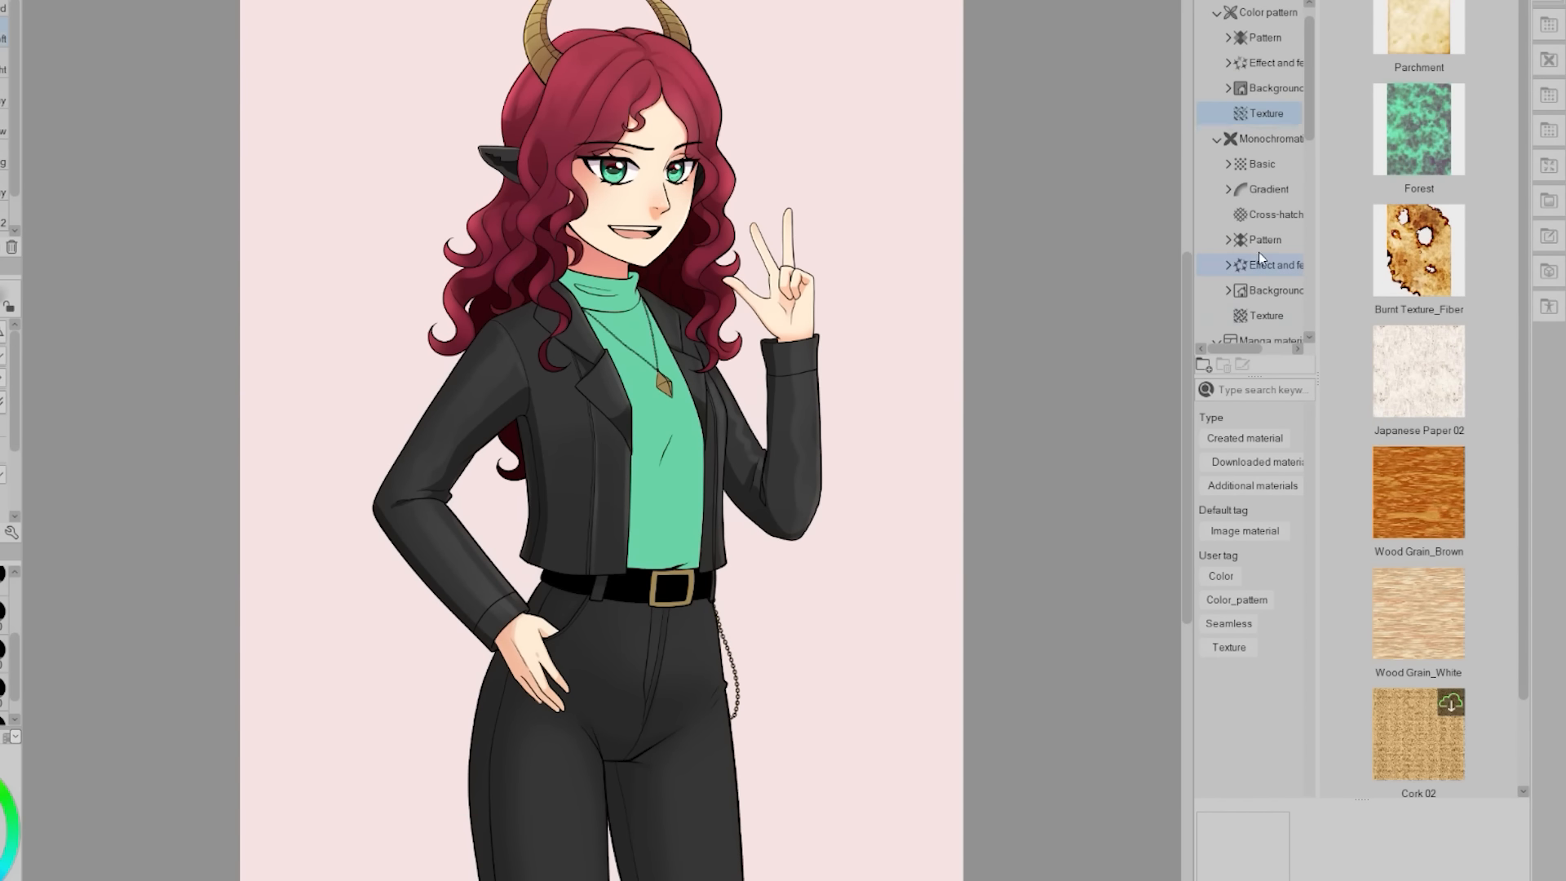
click(1262, 315)
scroll(1428, 94, down, 8)
drag(1424, 481, 675, 688)
scroll(753, 592, down, 3)
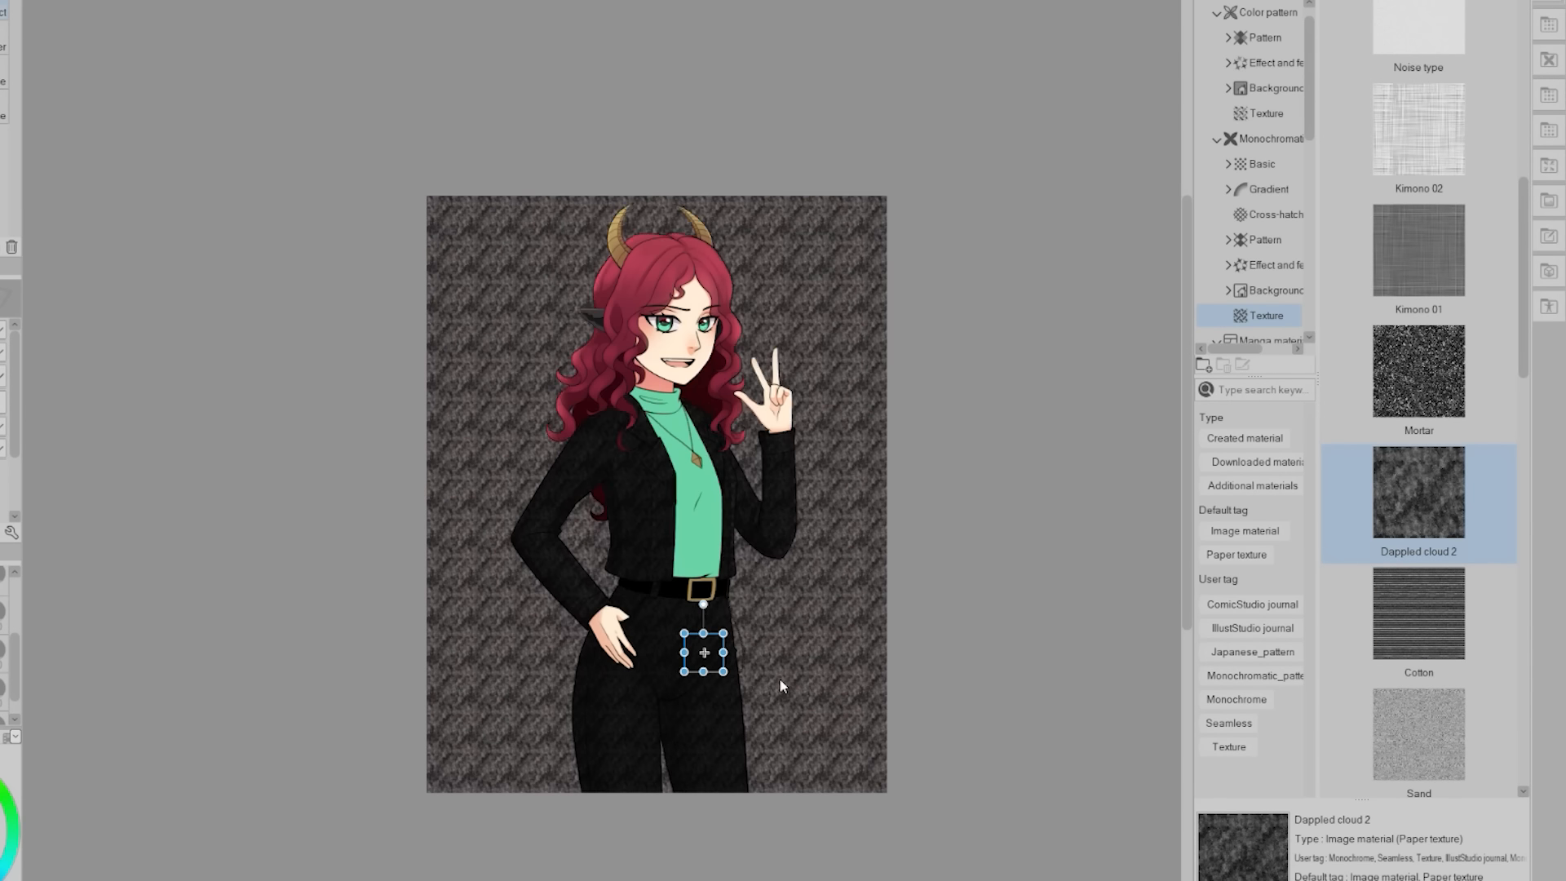
scroll(720, 681, up, 3)
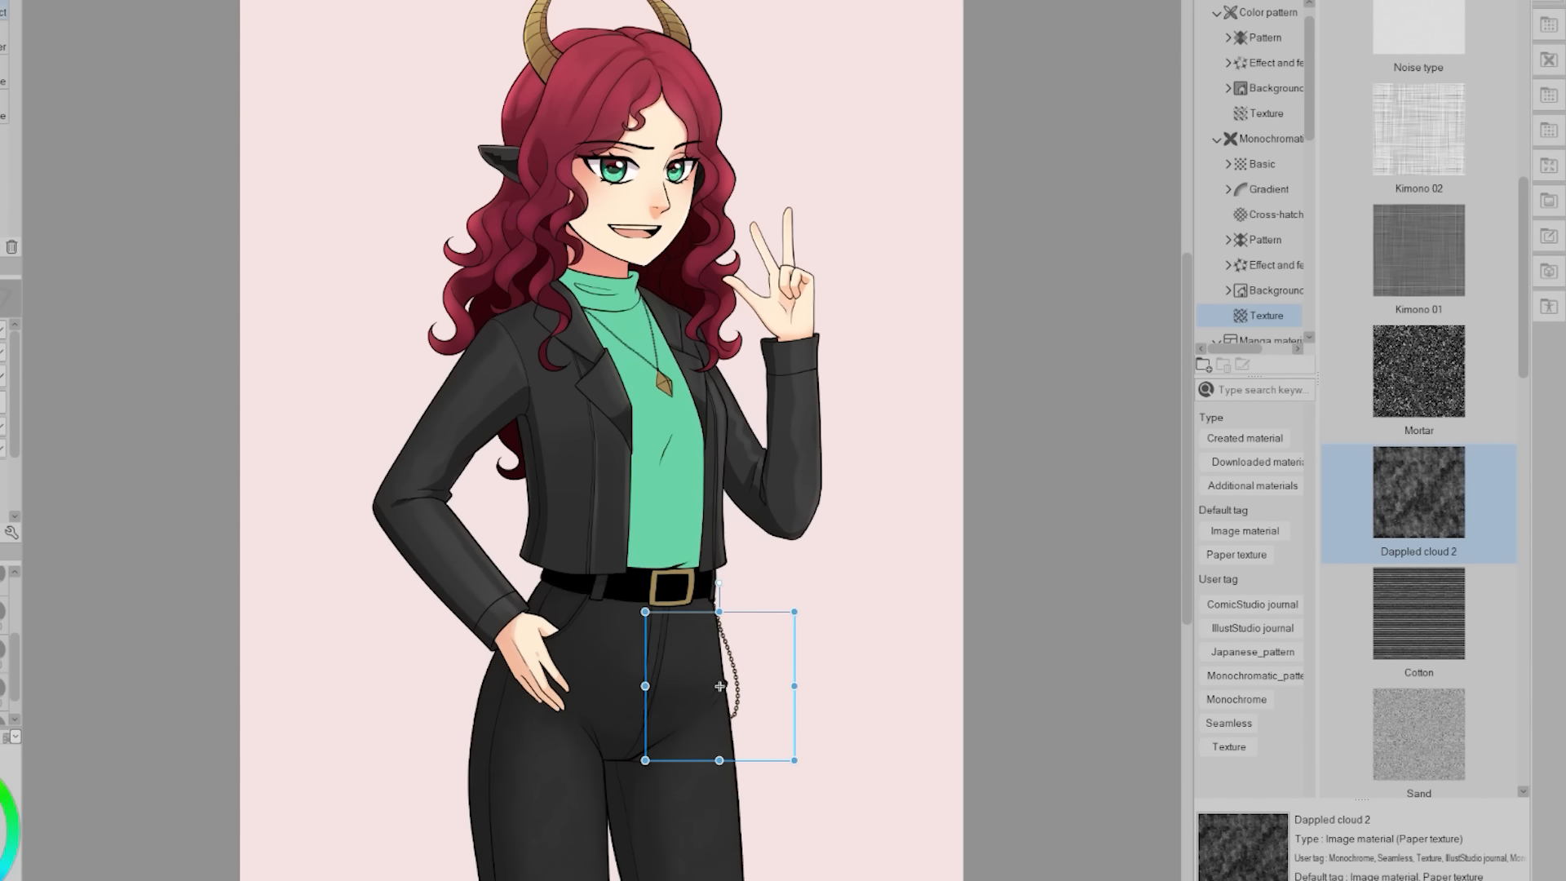
key(Return)
Paint soft grey highlights along the black belt on both sides of the buckle.
key(ctrl+plus)
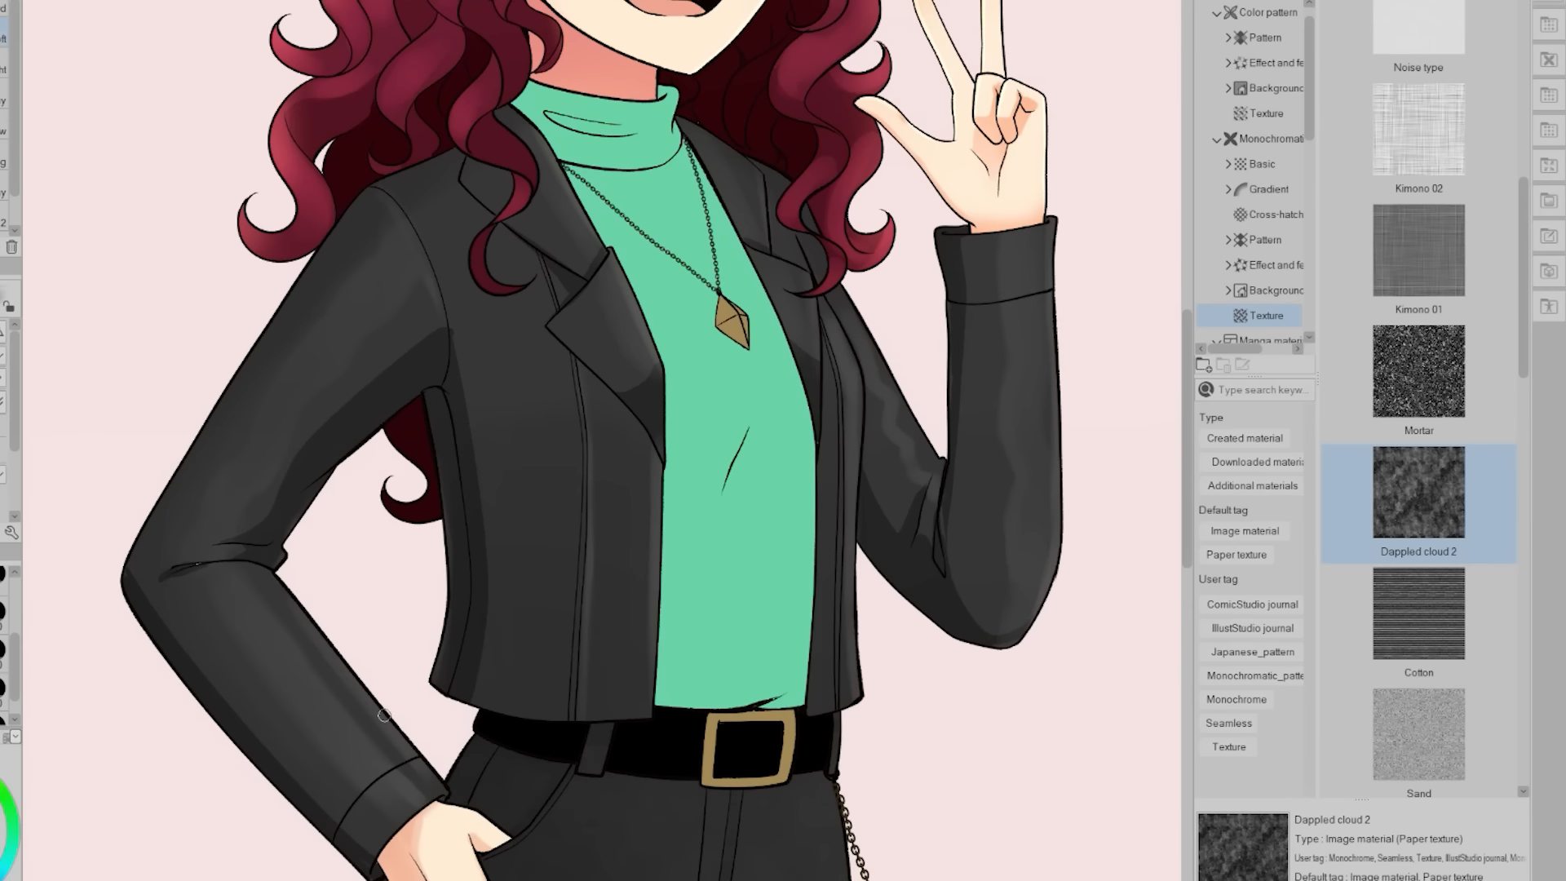
drag(750, 738, 819, 738)
drag(637, 739, 689, 739)
drag(481, 730, 563, 734)
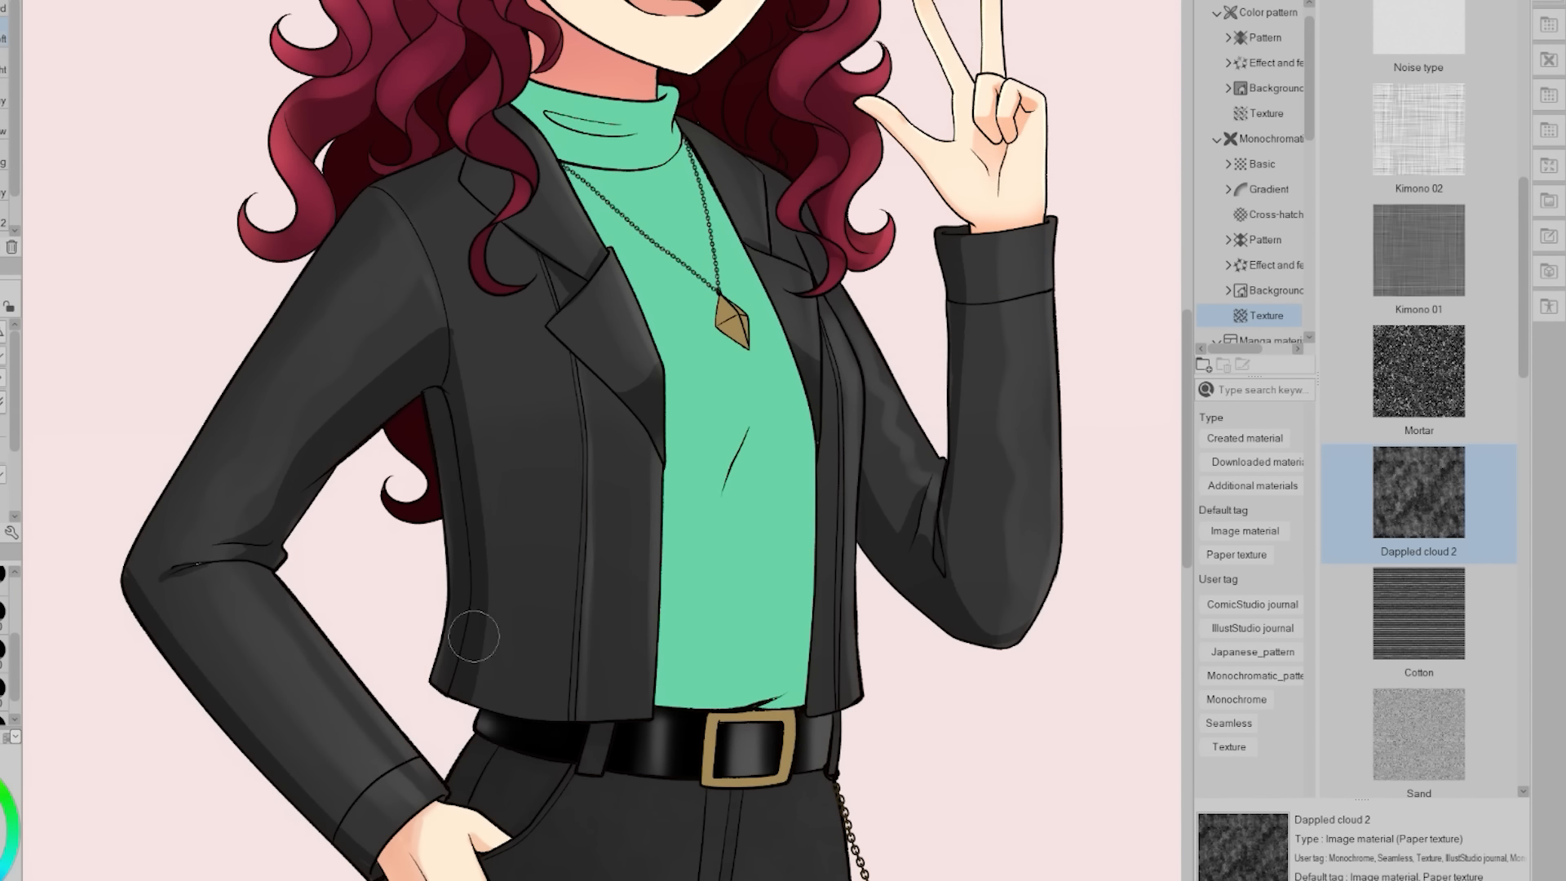
key(ctrl+z)
Shade the gold belt buckle and the necklace pendant with darker brown.
drag(711, 721, 790, 721)
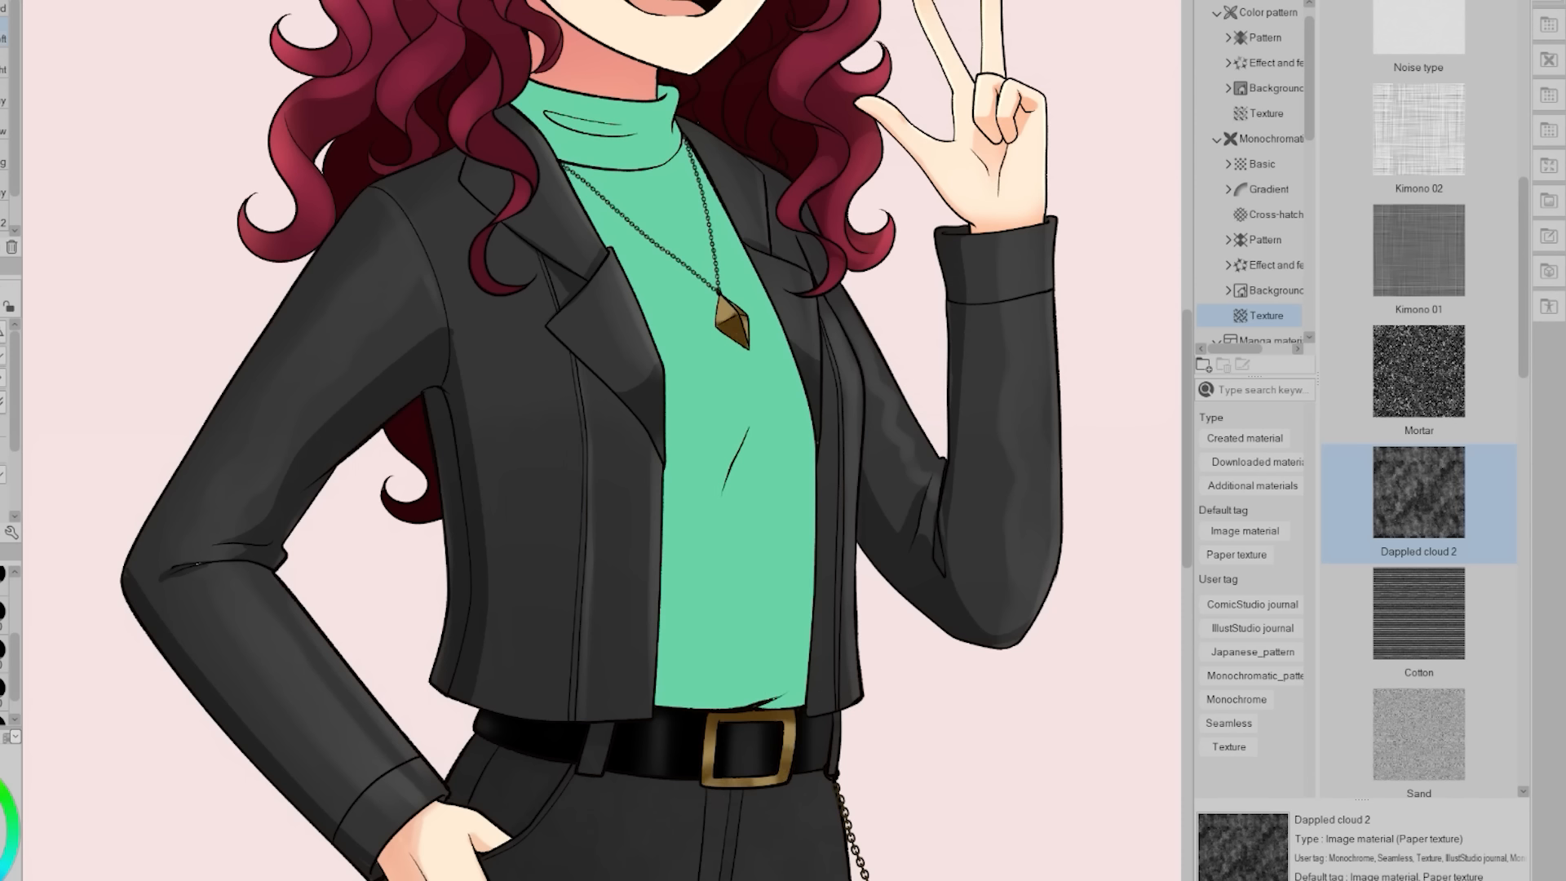
drag(710, 721, 789, 718)
scroll(601, 441, up, 3)
drag(723, 550, 745, 572)
key(ctrl+minus)
key(ctrl+minus)
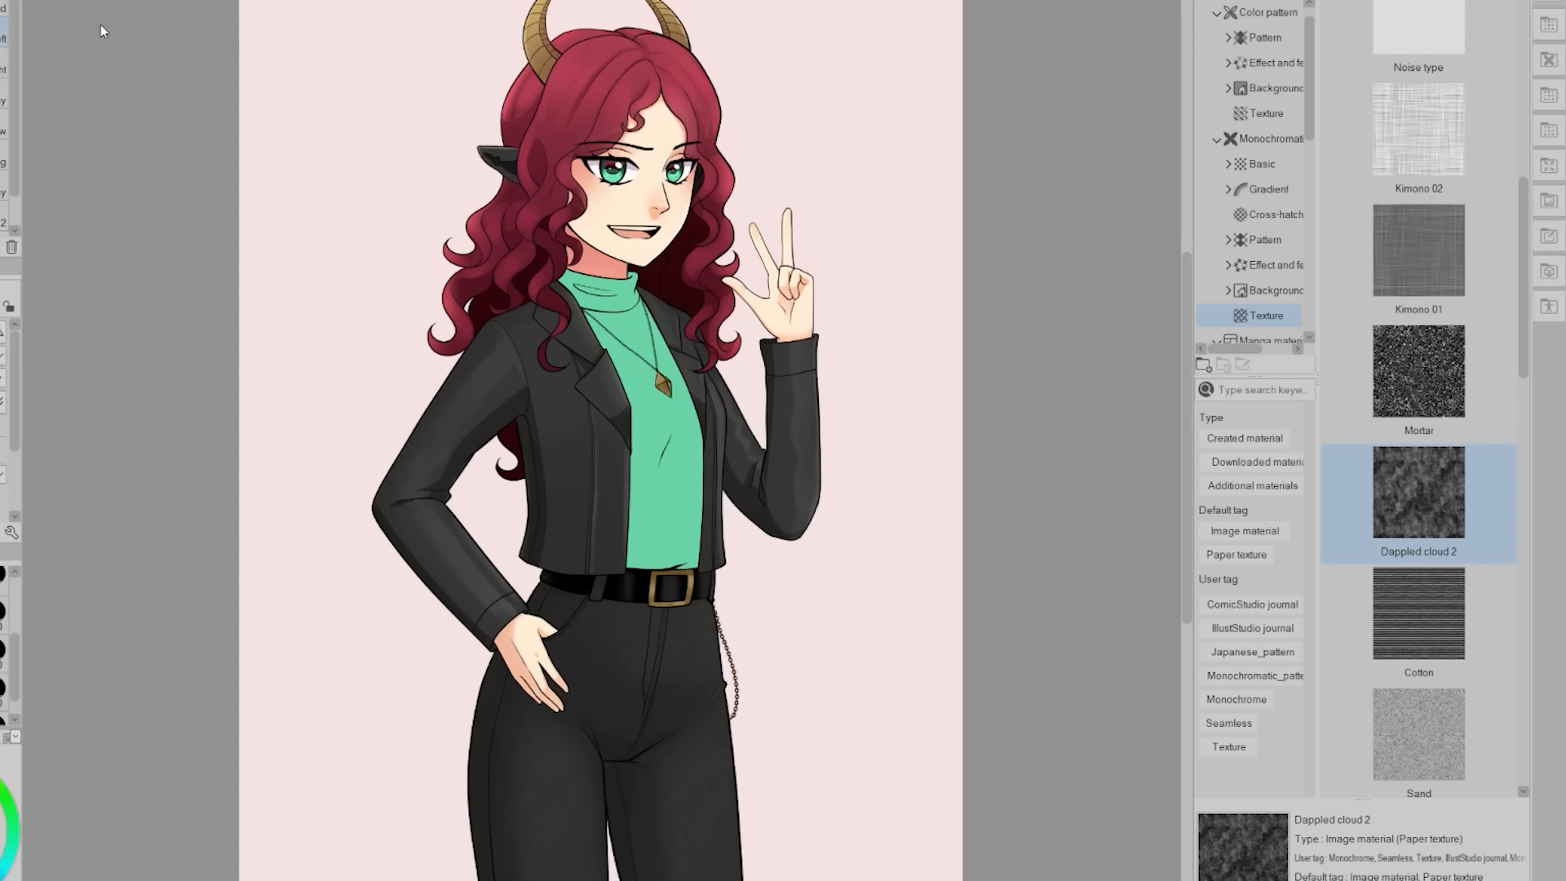
Shade the green turtleneck with a darker green around the collar and along the jacket edges.
key(p)
alt+click(605, 291)
key(g)
key(b)
key(b)
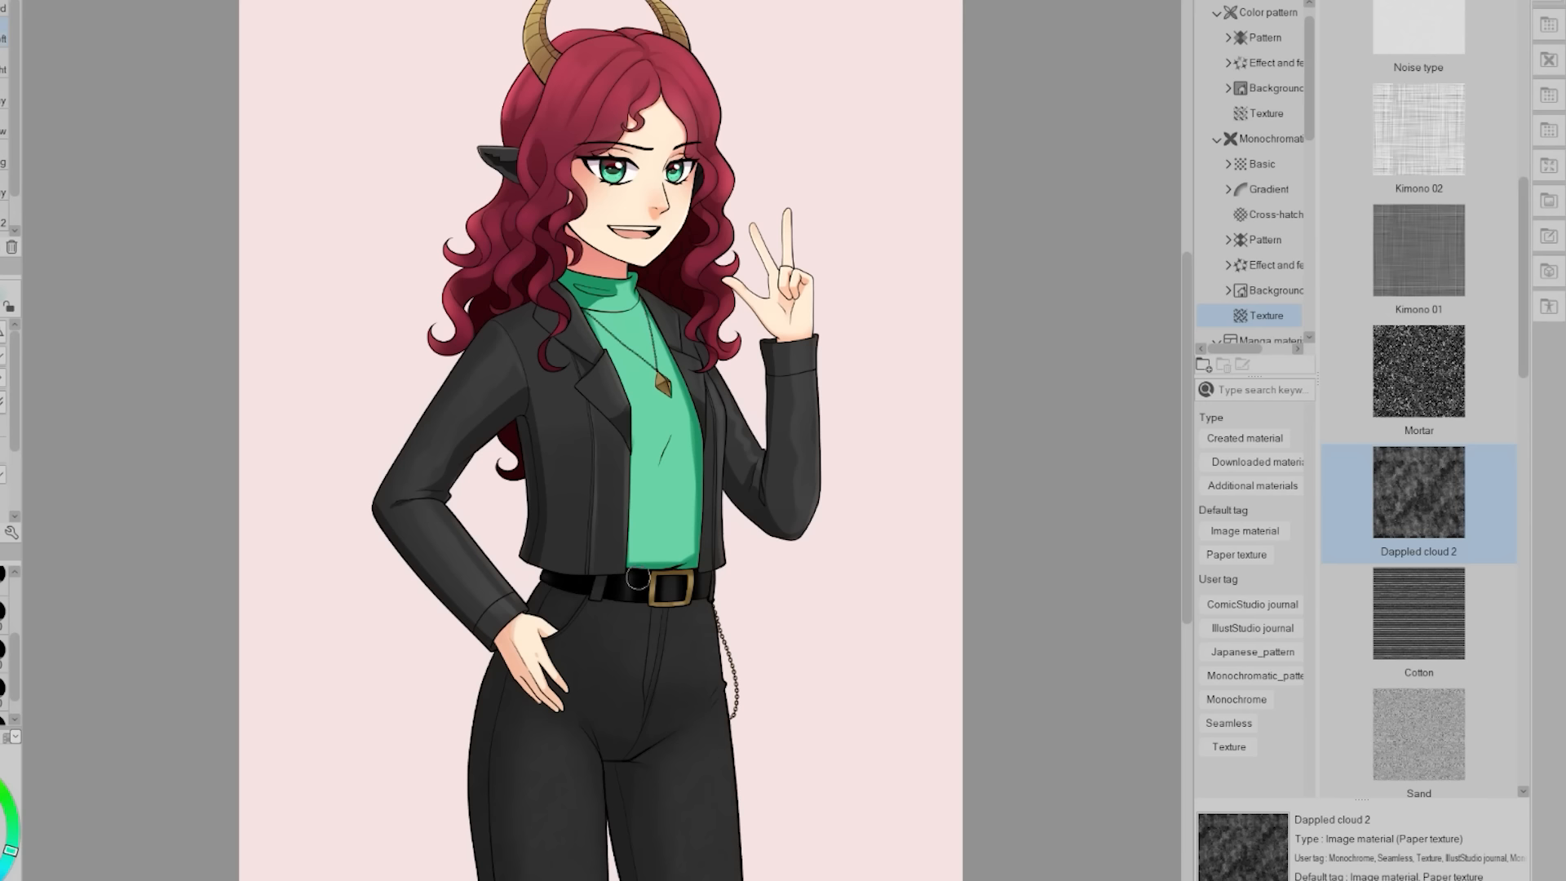
mouse_move(668, 419)
mouse_down()
mouse_move(665, 559)
mouse_move(665, 424)
mouse_up()
key(h)
key(h)
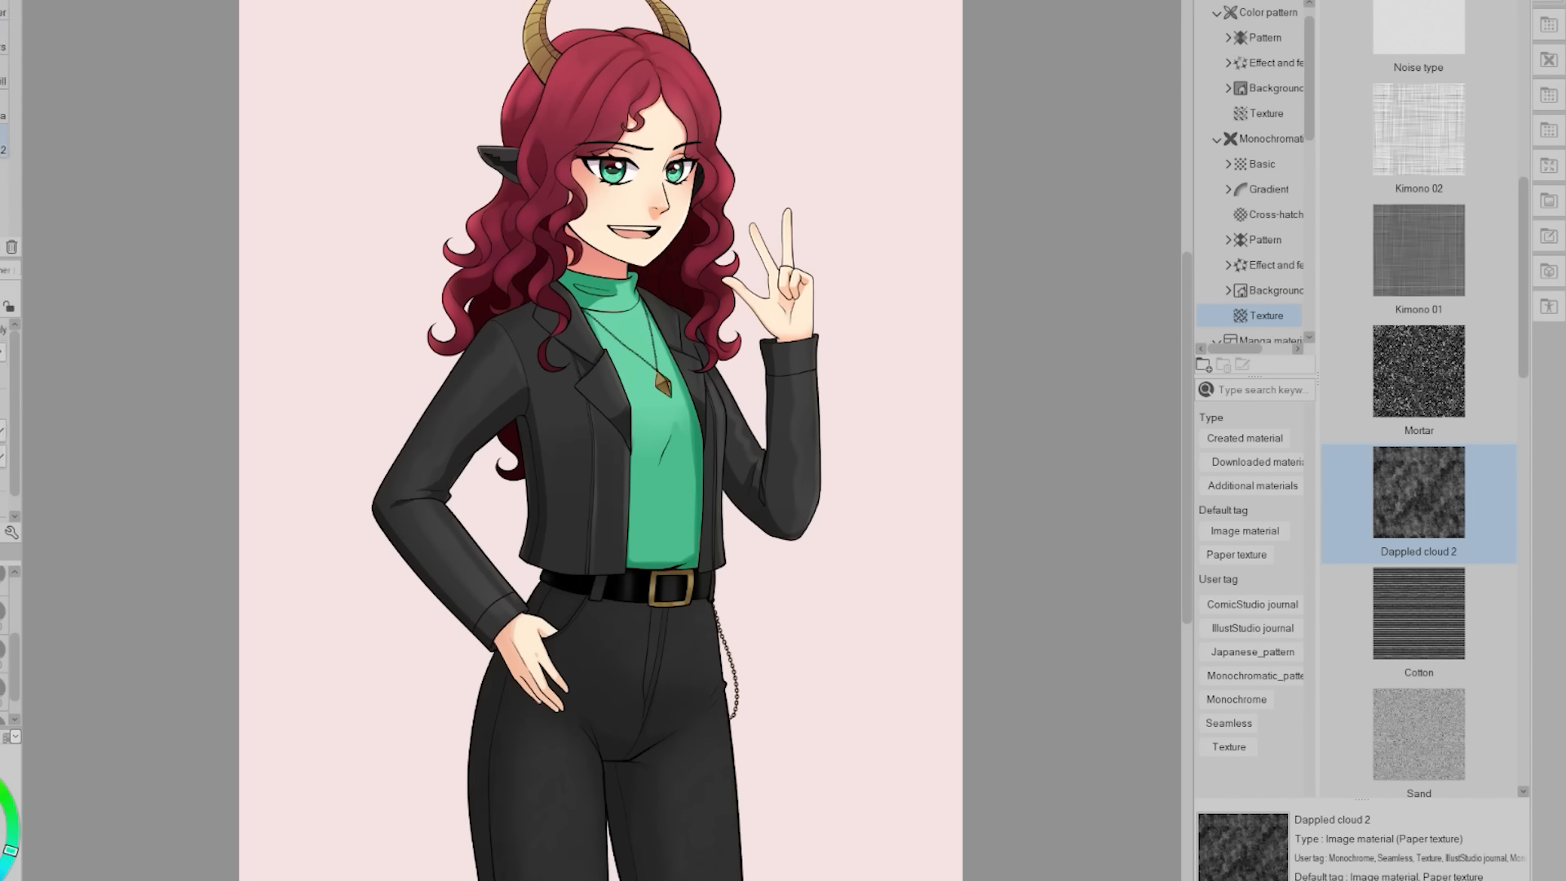
Add a soft light rim along the red-haired figure's outer edges and lighten the hip chain.
scroll(628, 161, up, 6)
click(571, 600)
drag(522, 593, 589, 601)
drag(804, 602, 759, 604)
key(ctrl+z)
key(ctrl+z)
scroll(677, 589, down, 6)
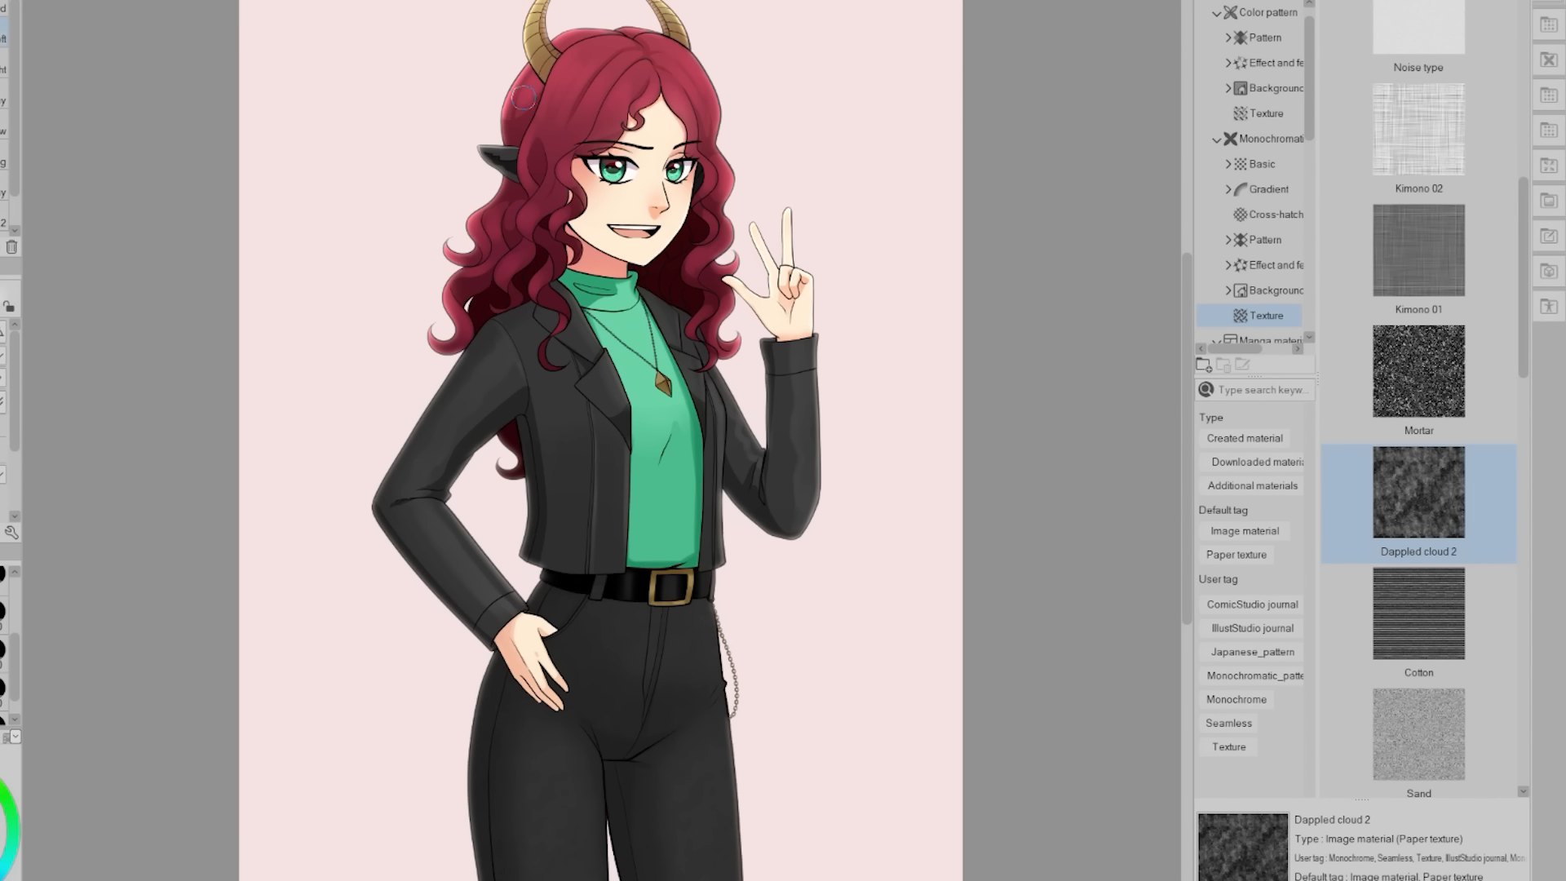
Paint a white highlight band across the red hair, split it along the strands and soften it.
drag(523, 98, 712, 94)
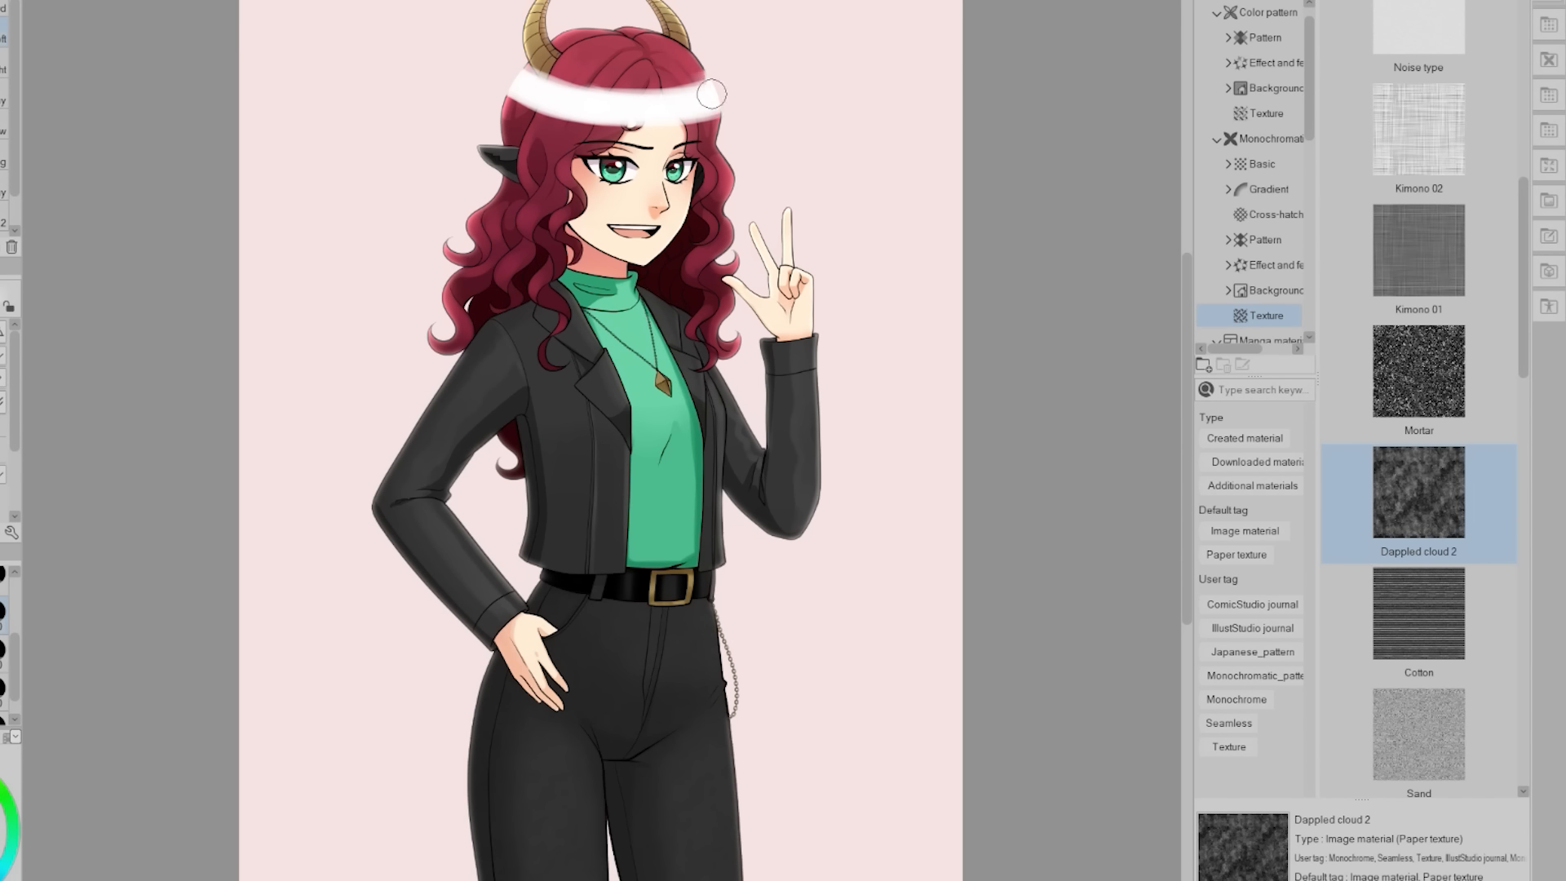
drag(526, 81, 703, 75)
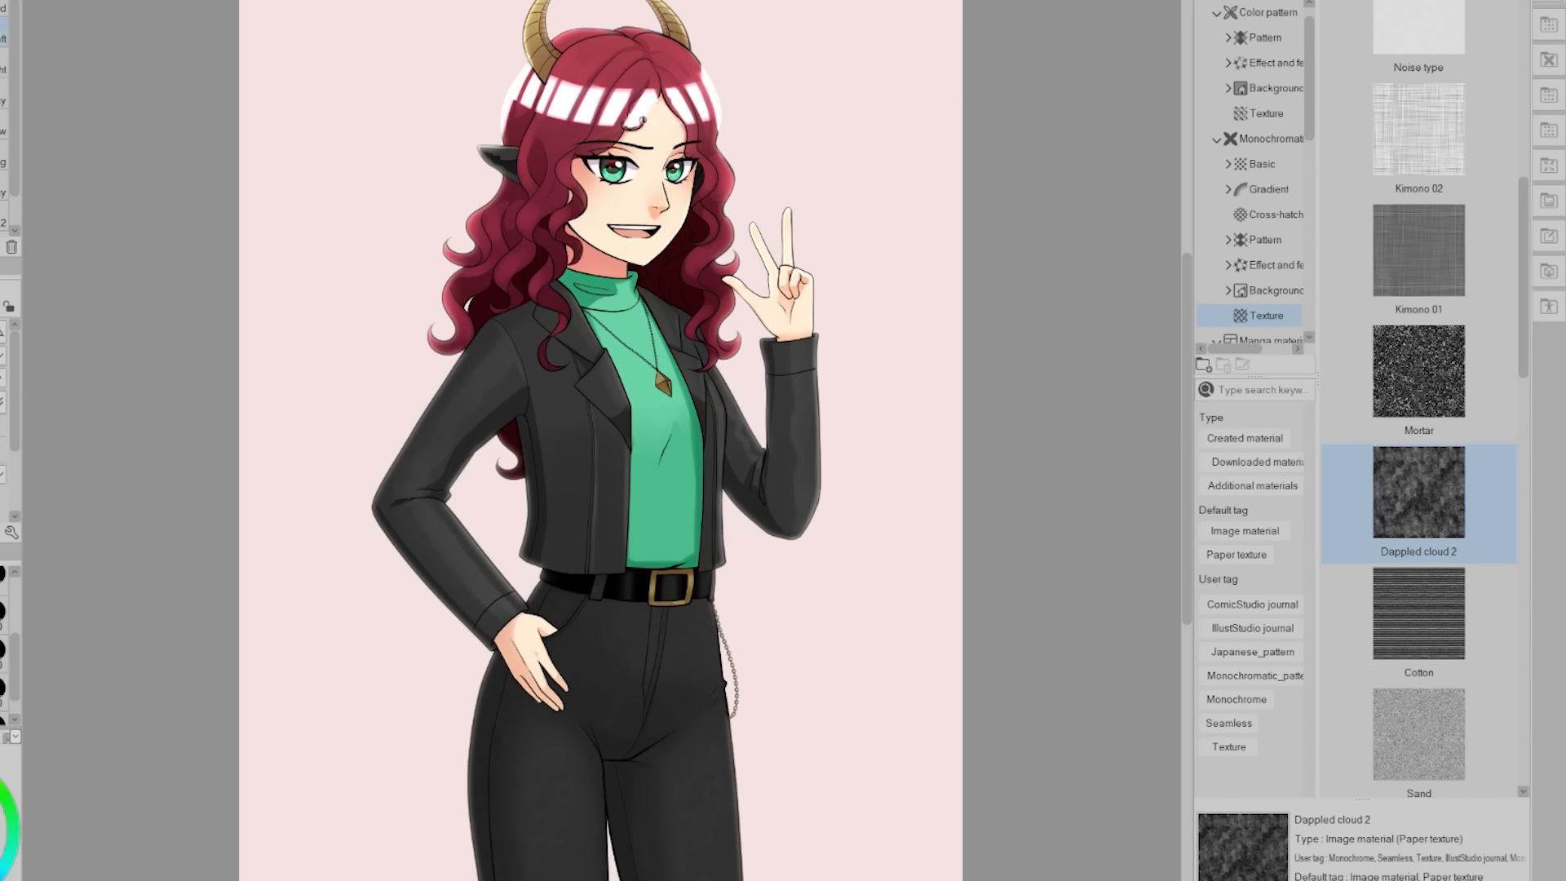
key(ctrl+z)
key(ctrl+z)
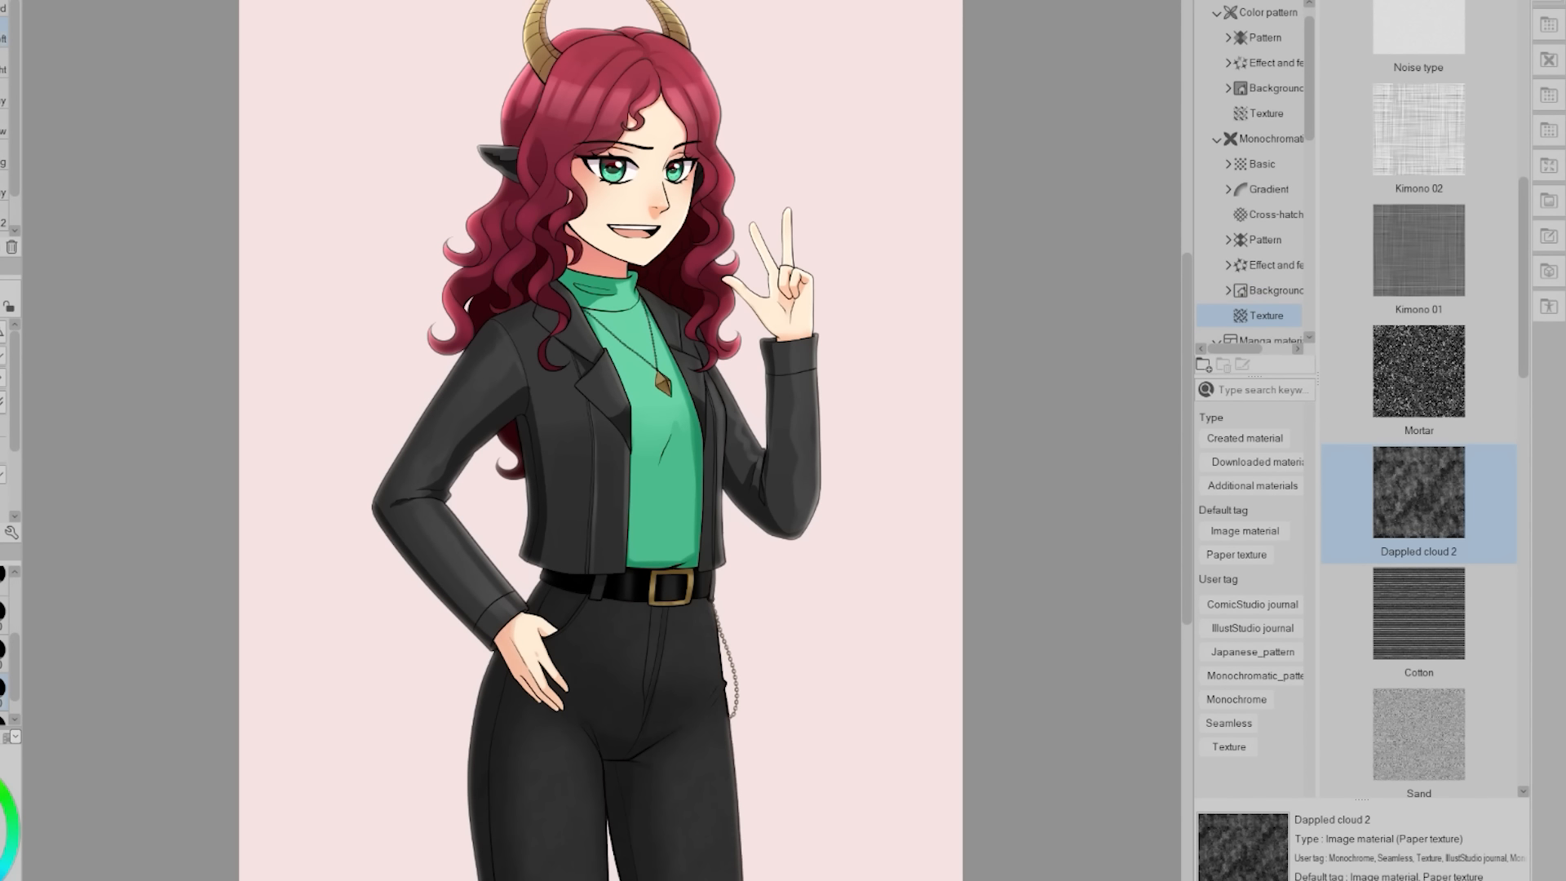
Brush broad white highlights over the trouser legs and hips and over the leather jacket.
scroll(996, 327, down, 1)
mouse_move(621, 661)
mouse_down()
mouse_move(625, 792)
mouse_move(644, 792)
mouse_move(620, 791)
mouse_up()
drag(744, 665, 754, 791)
drag(740, 577, 681, 620)
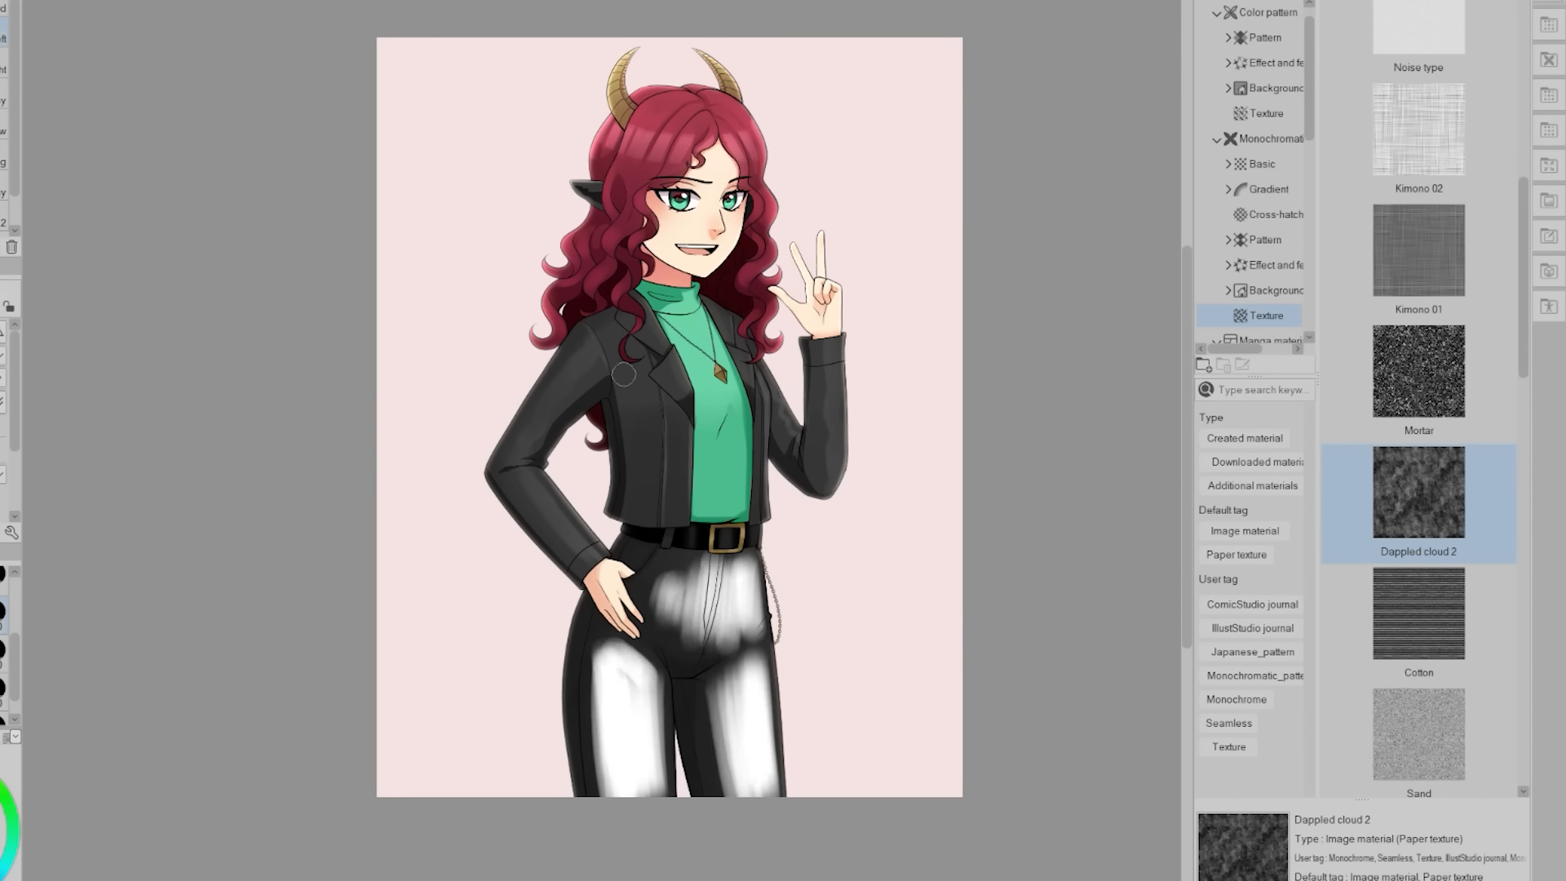
drag(644, 326, 823, 489)
drag(563, 343, 555, 563)
drag(653, 408, 656, 514)
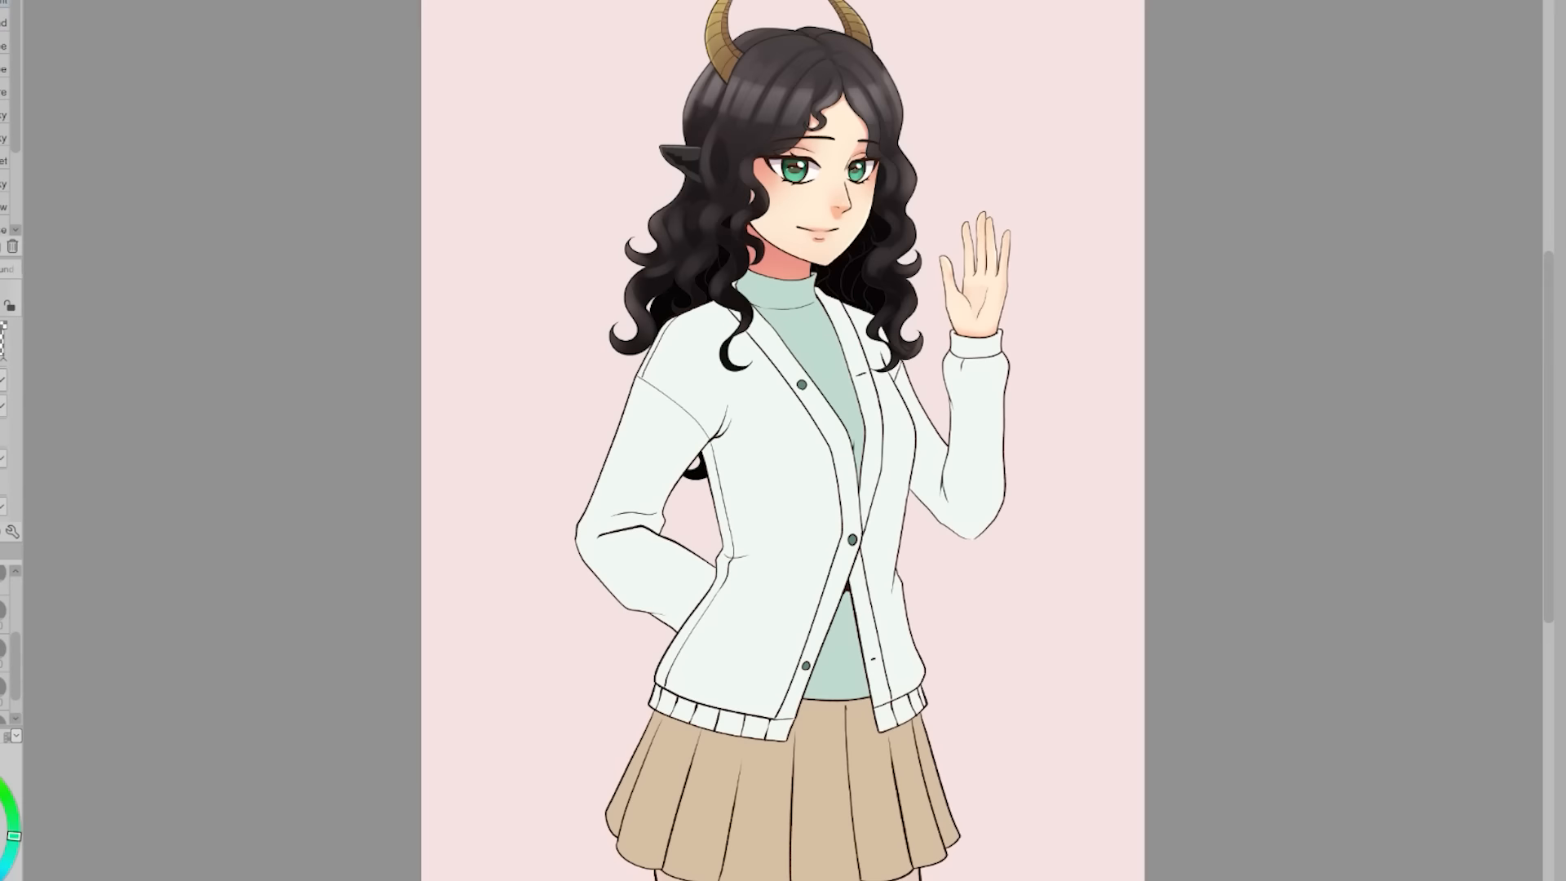
On the black-haired figure, add mint shading to the turtleneck and to the cardigan shoulder beneath the hair.
key(b)
scroll(780, 209, up, 3)
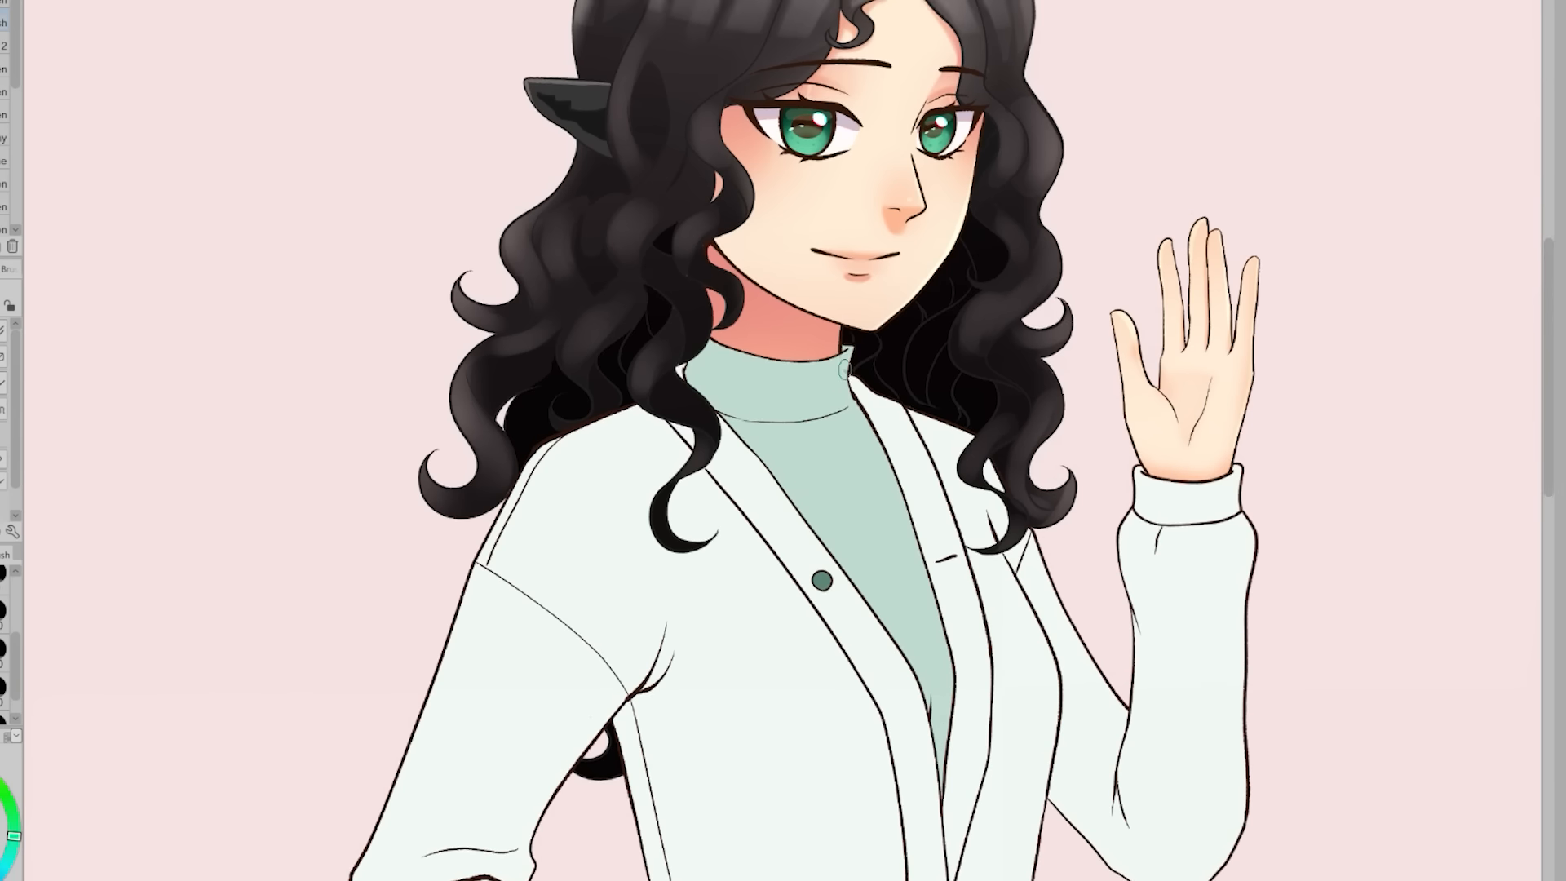
mouse_move(596, 423)
mouse_down()
mouse_move(709, 355)
mouse_move(850, 394)
mouse_move(946, 649)
mouse_up()
key(b)
drag(938, 656, 946, 775)
Shade the bent arm's cardigan sleeve in mint along its outer edge, elbow and forearm.
scroll(935, 631, down, 2)
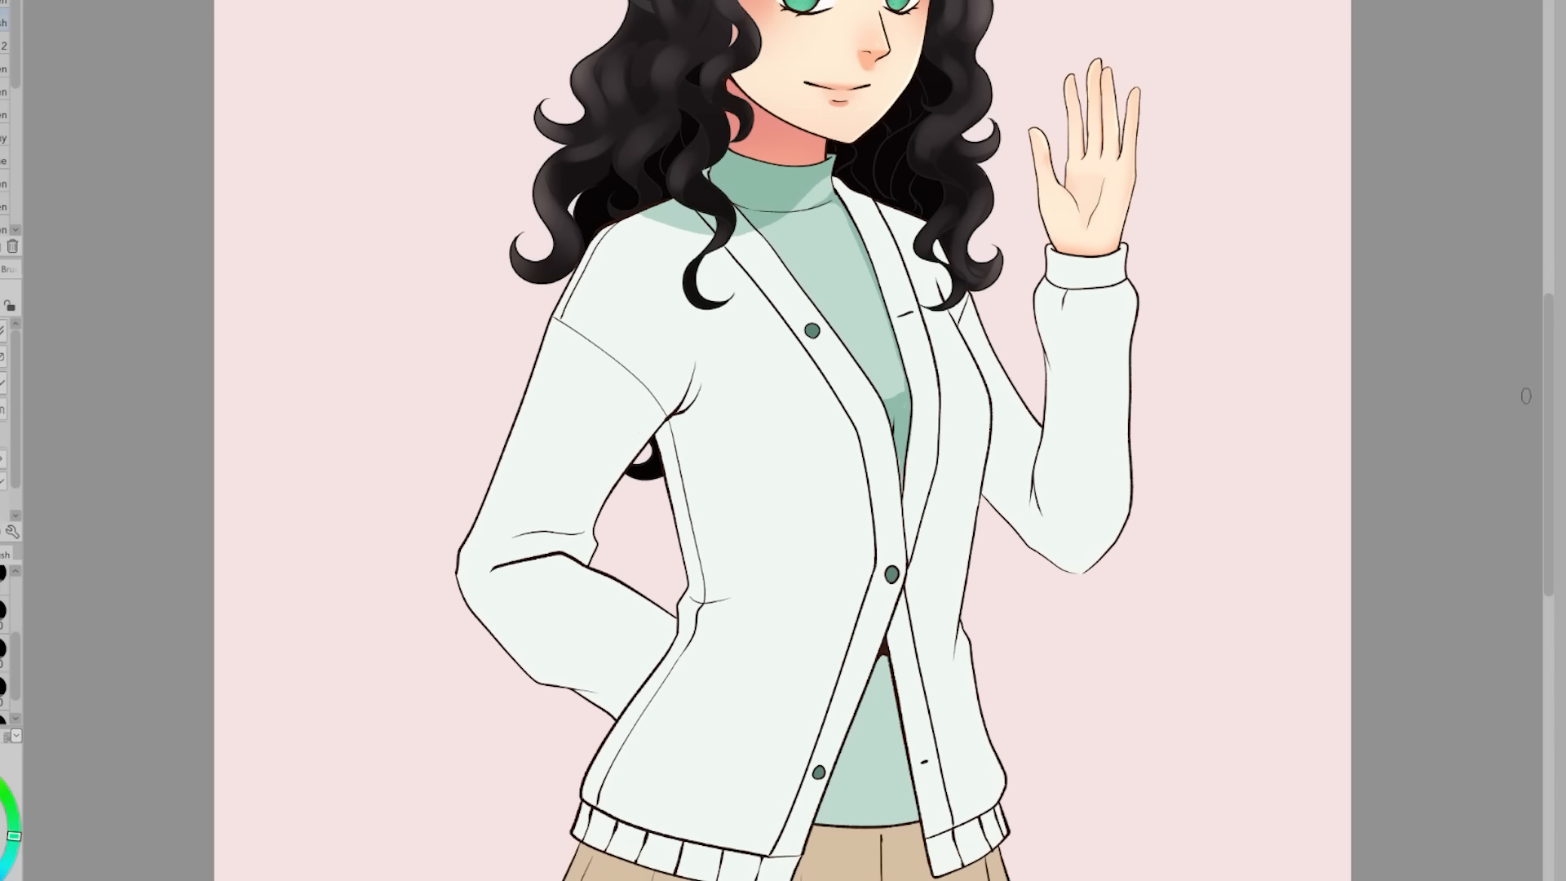
mouse_move(659, 394)
mouse_down()
mouse_move(522, 538)
mouse_move(659, 400)
mouse_up()
mouse_move(605, 240)
mouse_down()
mouse_move(471, 541)
mouse_move(662, 647)
mouse_up()
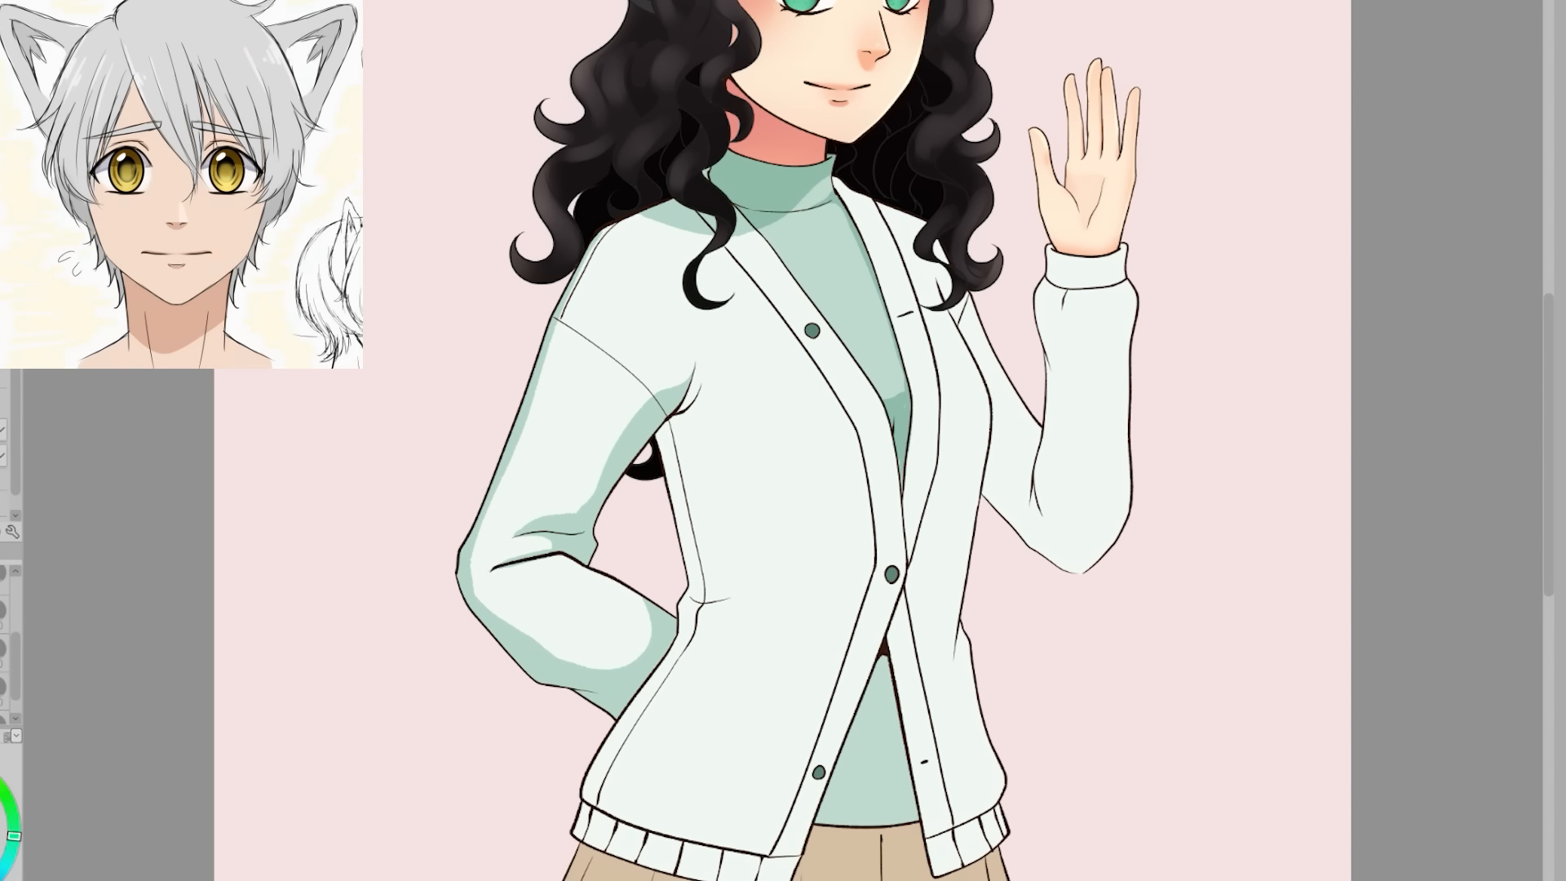
Shade the cardigan below the chest line with mint fading toward the hem, and shade the raised sleeve's elbow.
drag(693, 393, 981, 385)
key(w)
click(970, 526)
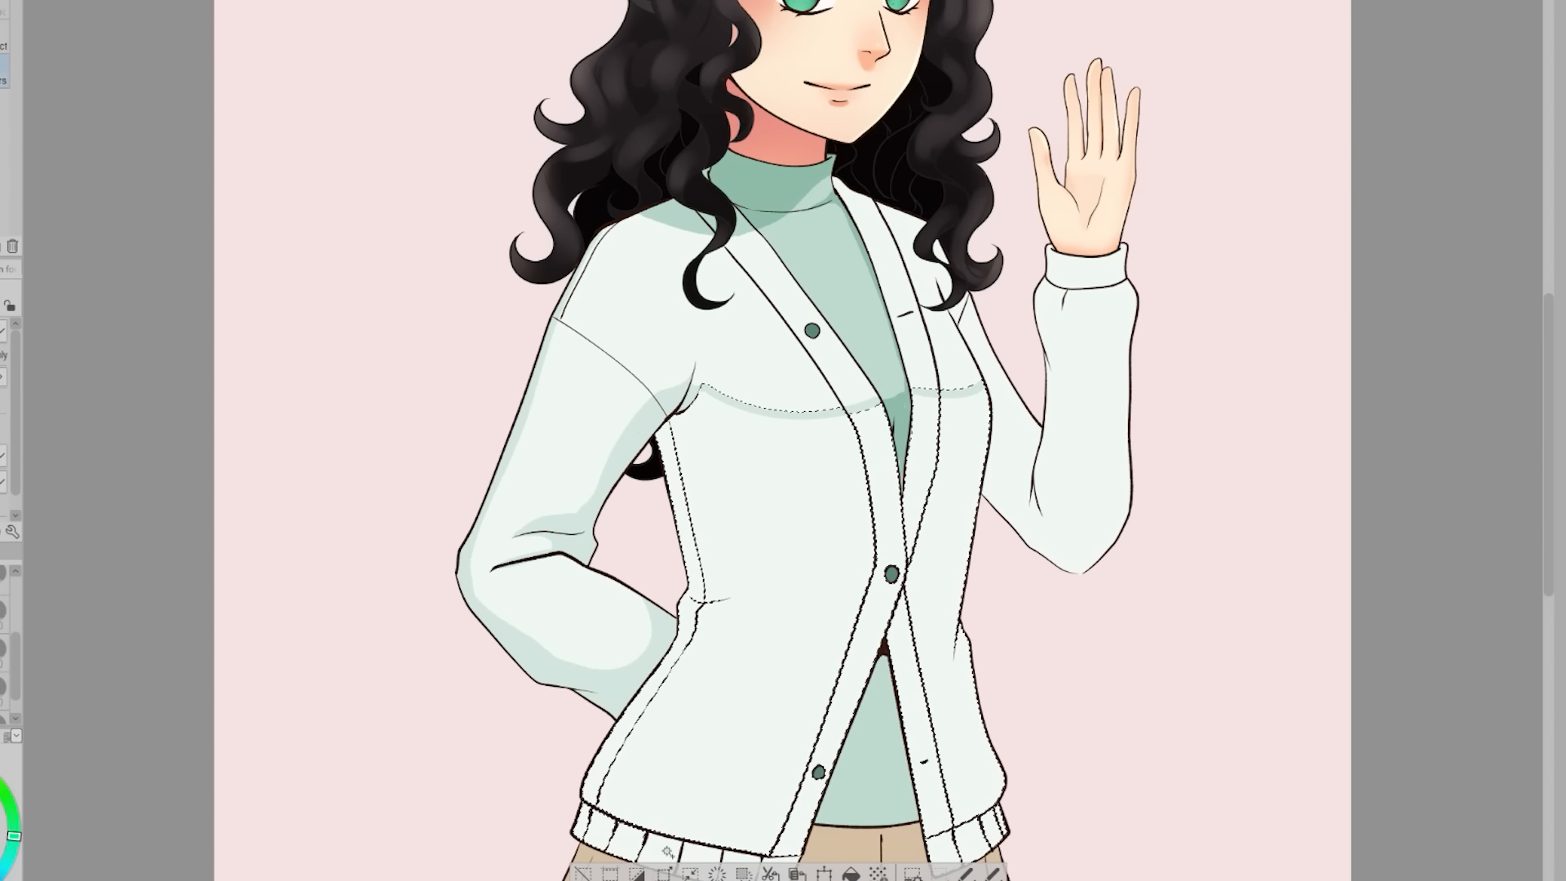
key(b)
drag(971, 526, 1171, 331)
key(ctrl+d)
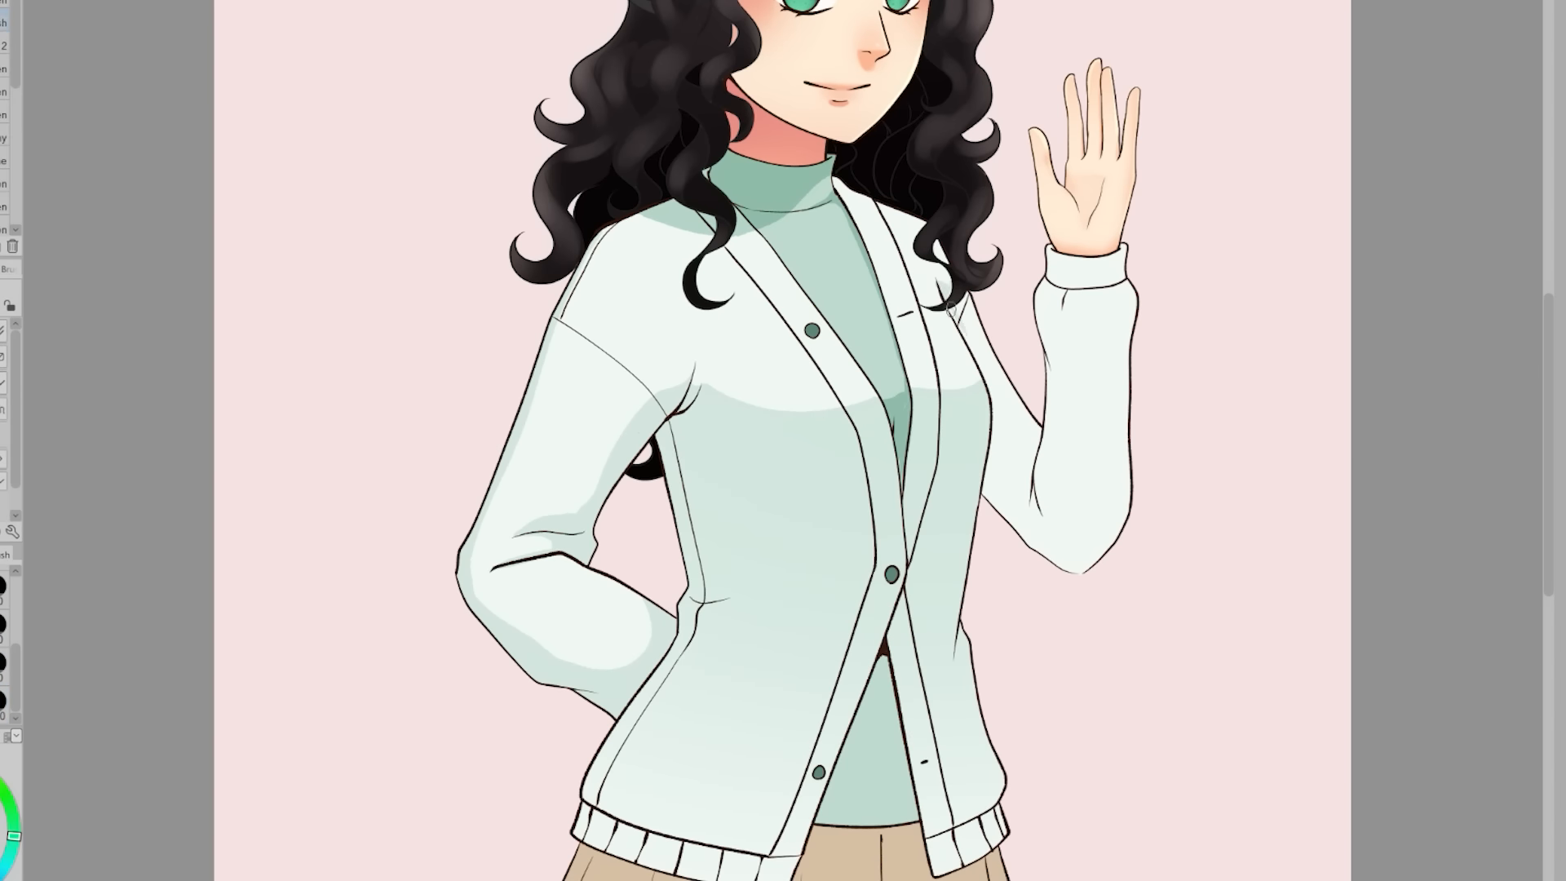
drag(1011, 453, 1085, 563)
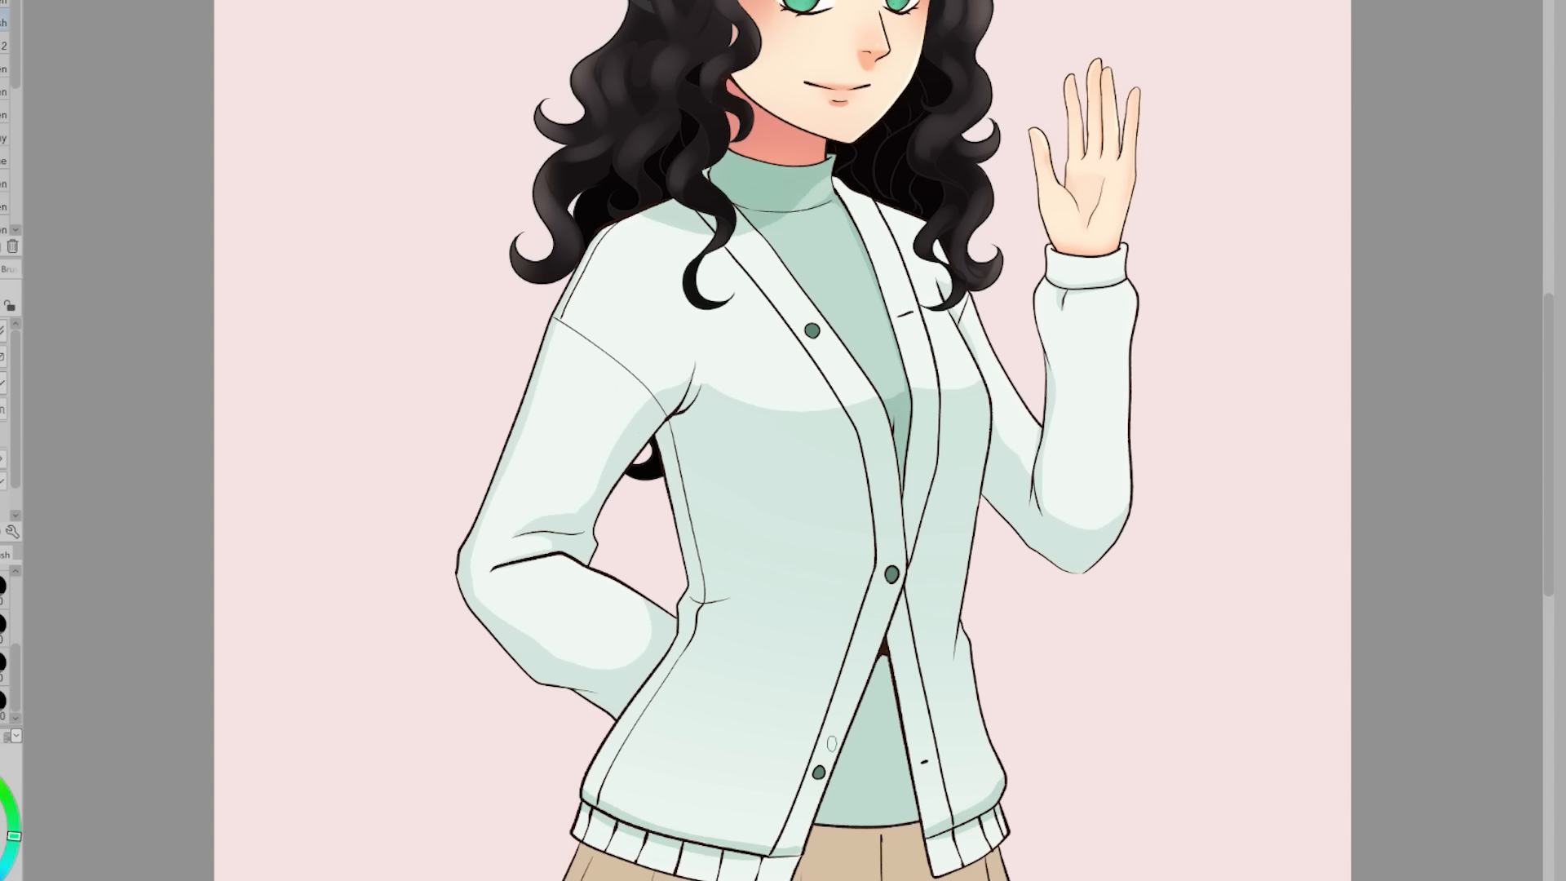
Paint darker brown shadows along each pleat of the beige skirt.
scroll(675, 598, down, 4)
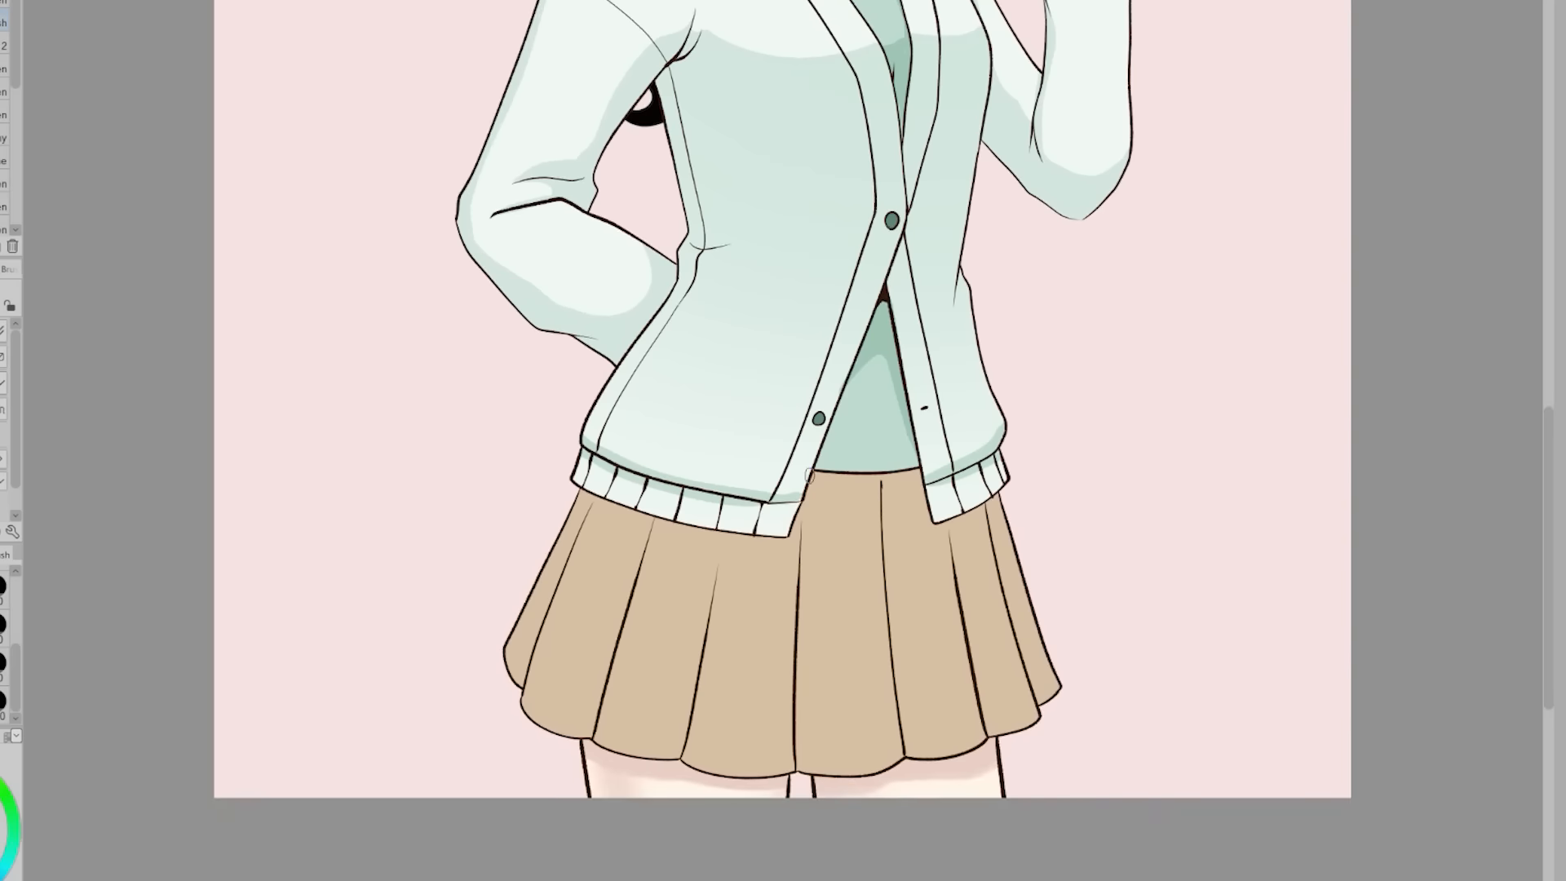
drag(885, 490, 907, 755)
drag(946, 526, 983, 734)
drag(954, 498, 1036, 714)
drag(795, 502, 779, 775)
drag(718, 551, 672, 755)
drag(645, 517, 596, 738)
drag(575, 538, 522, 685)
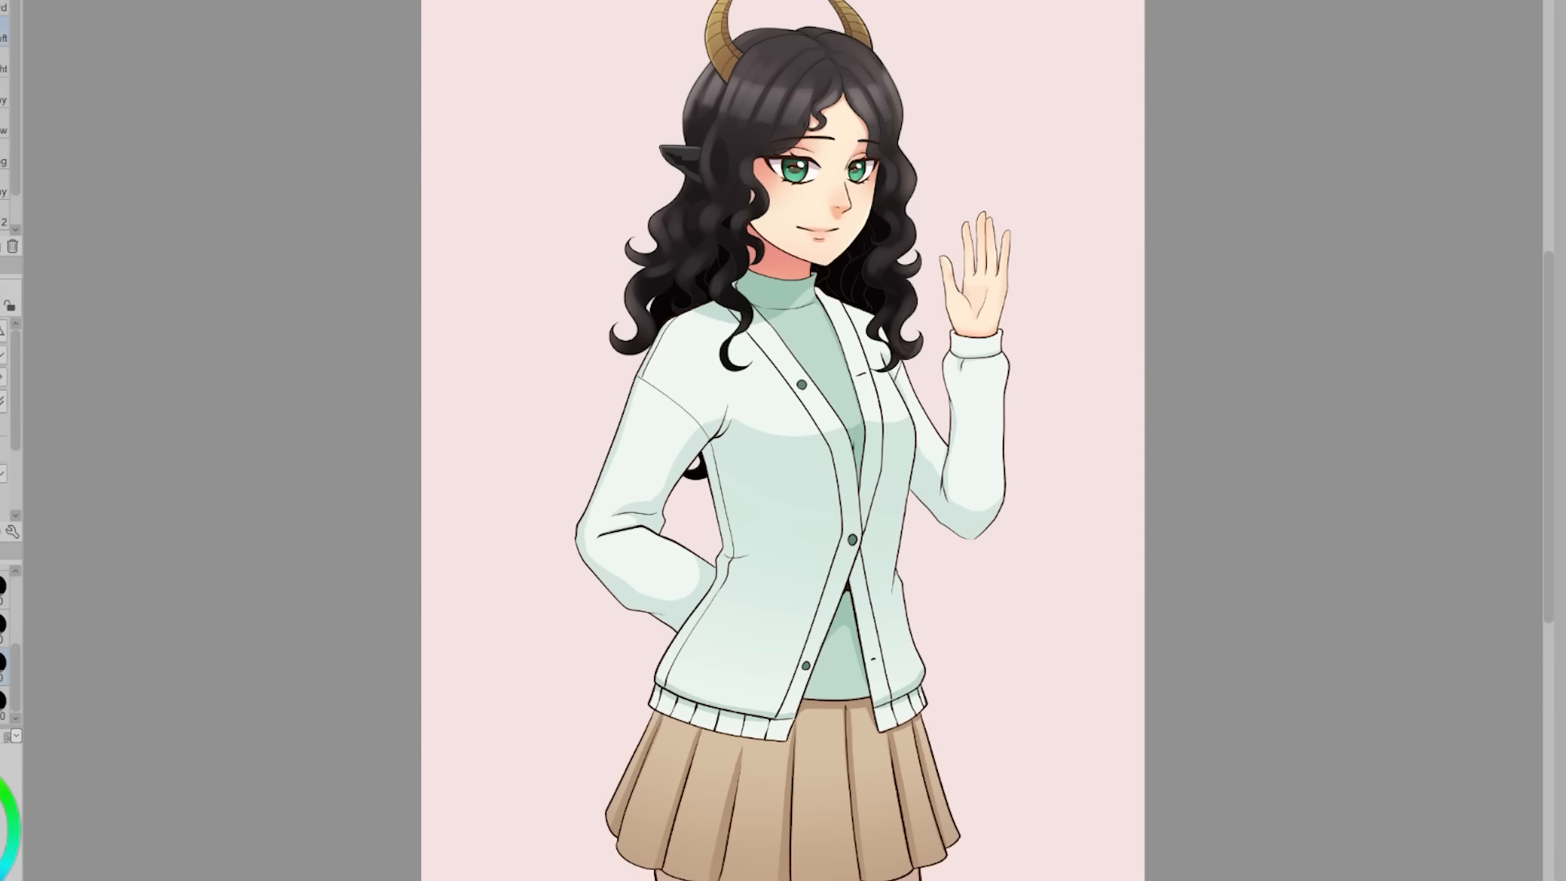
Select the shaded parts of the bent sleeve and deepen them with a soft darker mint gradient.
click(14, 836)
key(w)
click(650, 476)
click(683, 603)
key(b)
drag(734, 563, 709, 644)
key(ctrl+d)
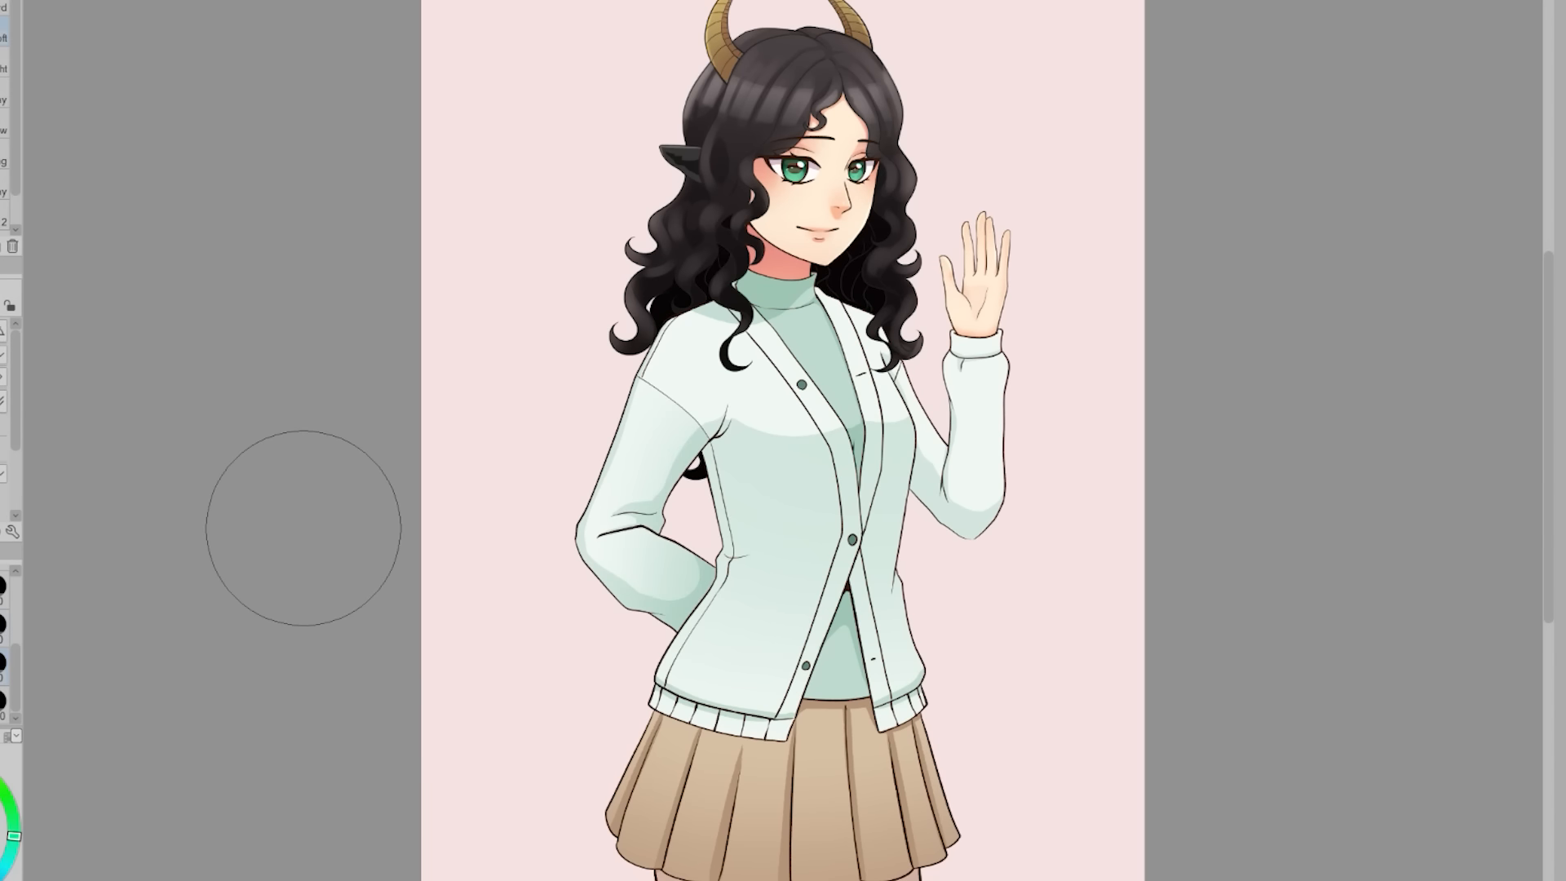
Select the cardigan's shaded torso area, darken its side with a soft brush and add a waist fold shadow.
key(w)
click(726, 563)
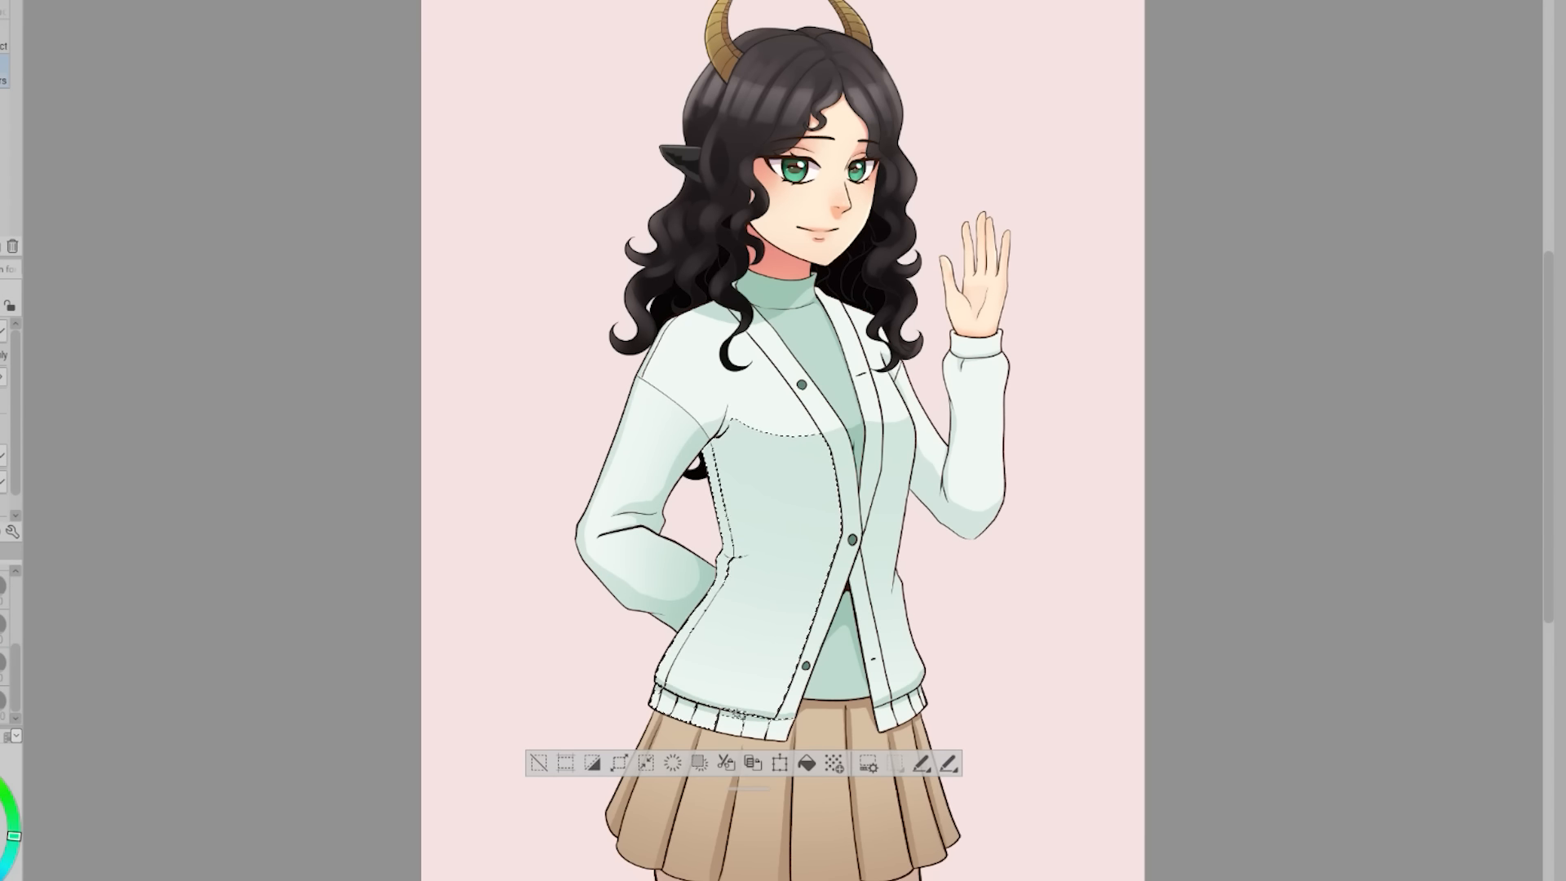
drag(774, 424, 717, 489)
key(ctrl+d)
key(p)
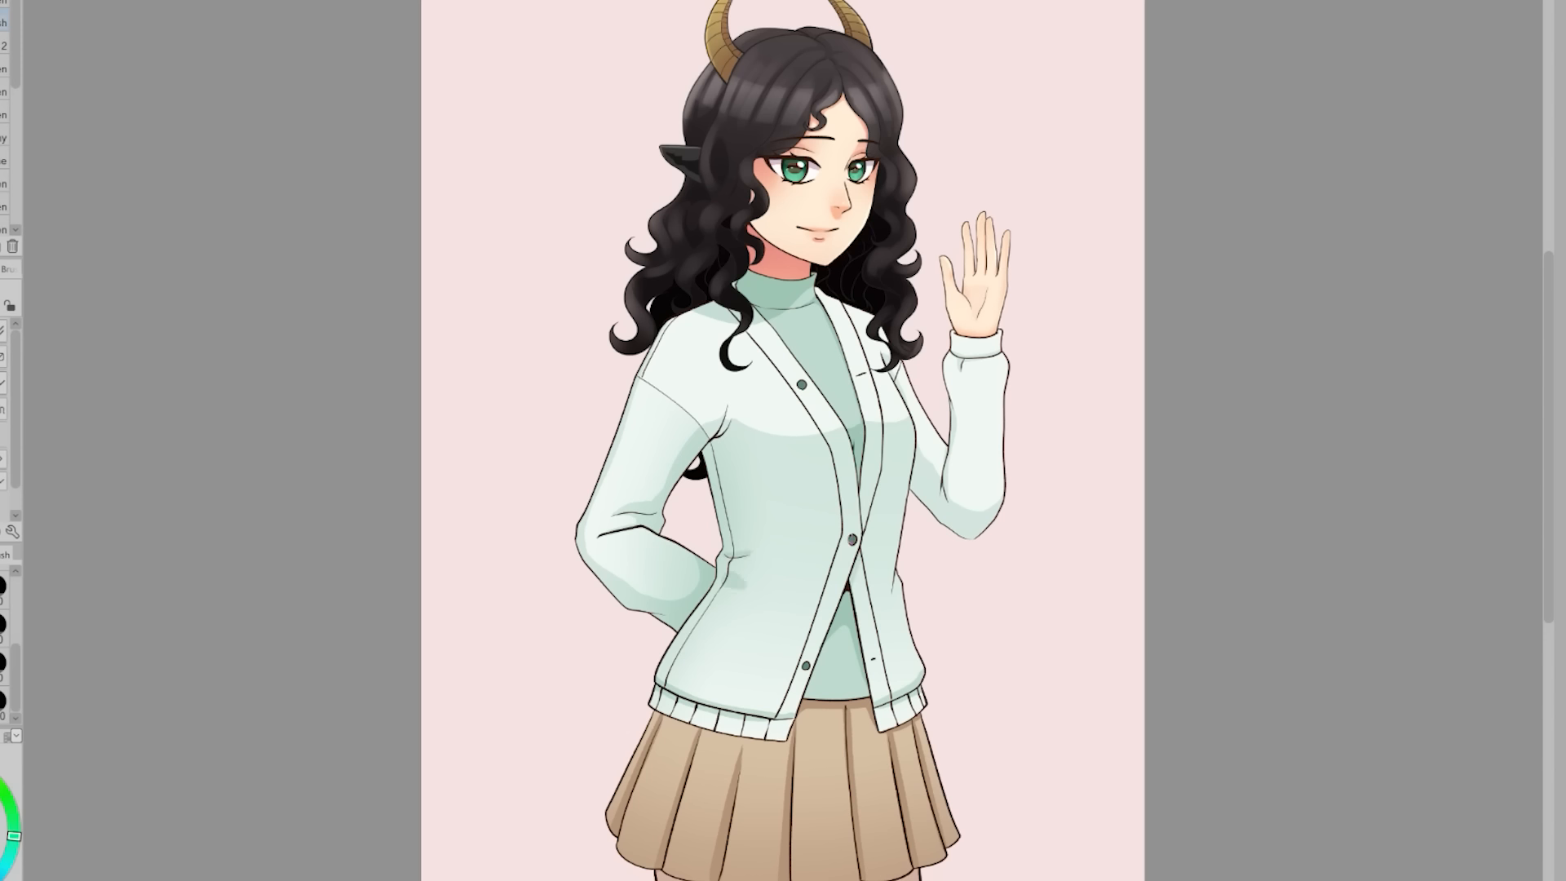
Add a soft light rim along the black-haired figure's hair, hand and cardigan outlines.
key(g)
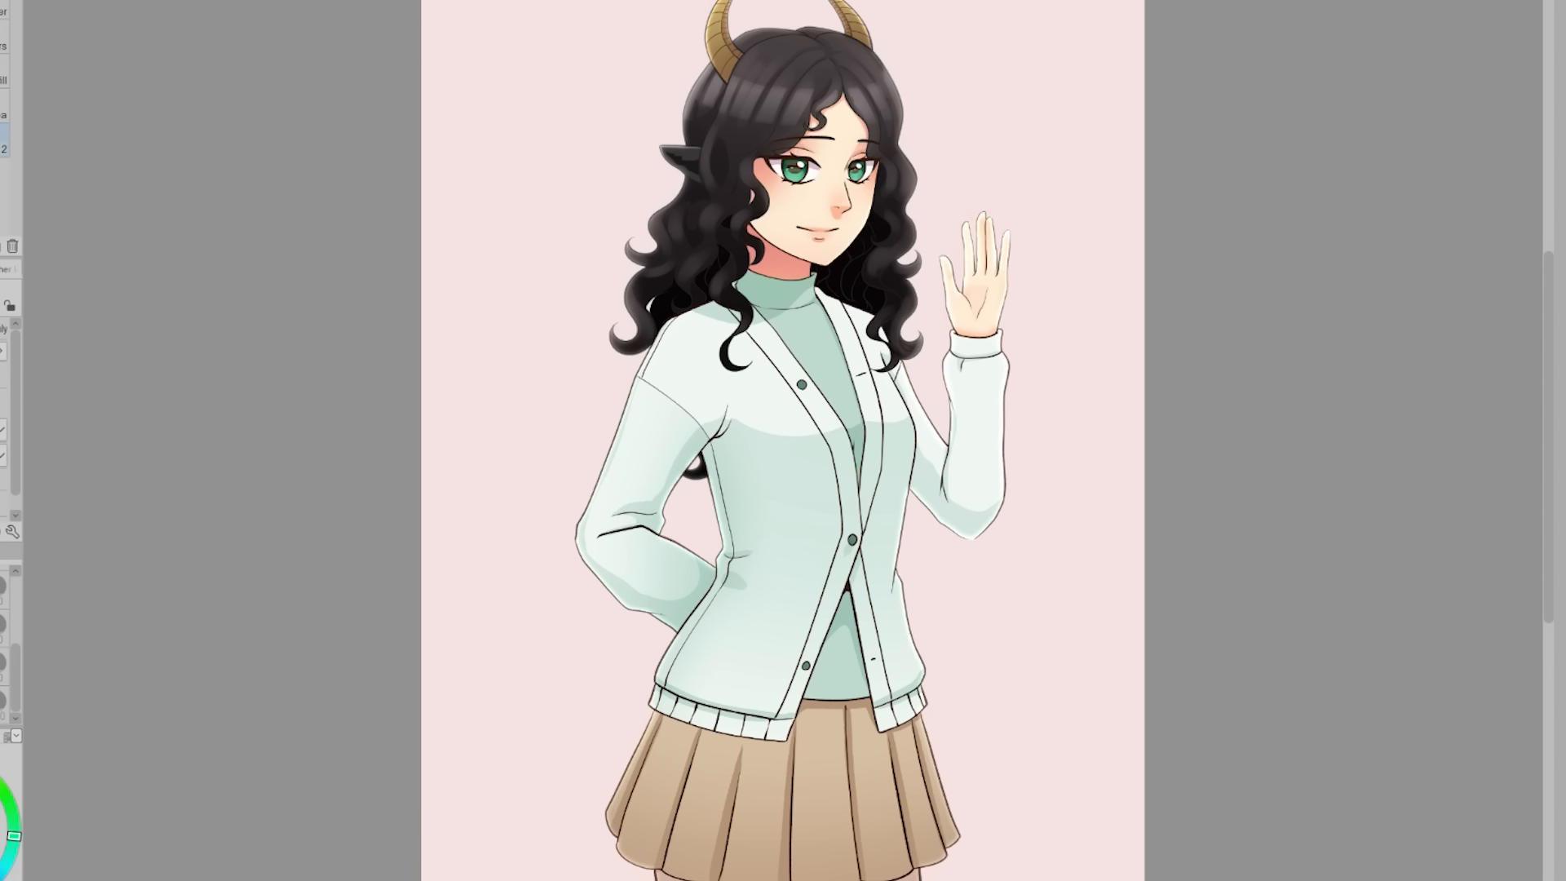
key(i)
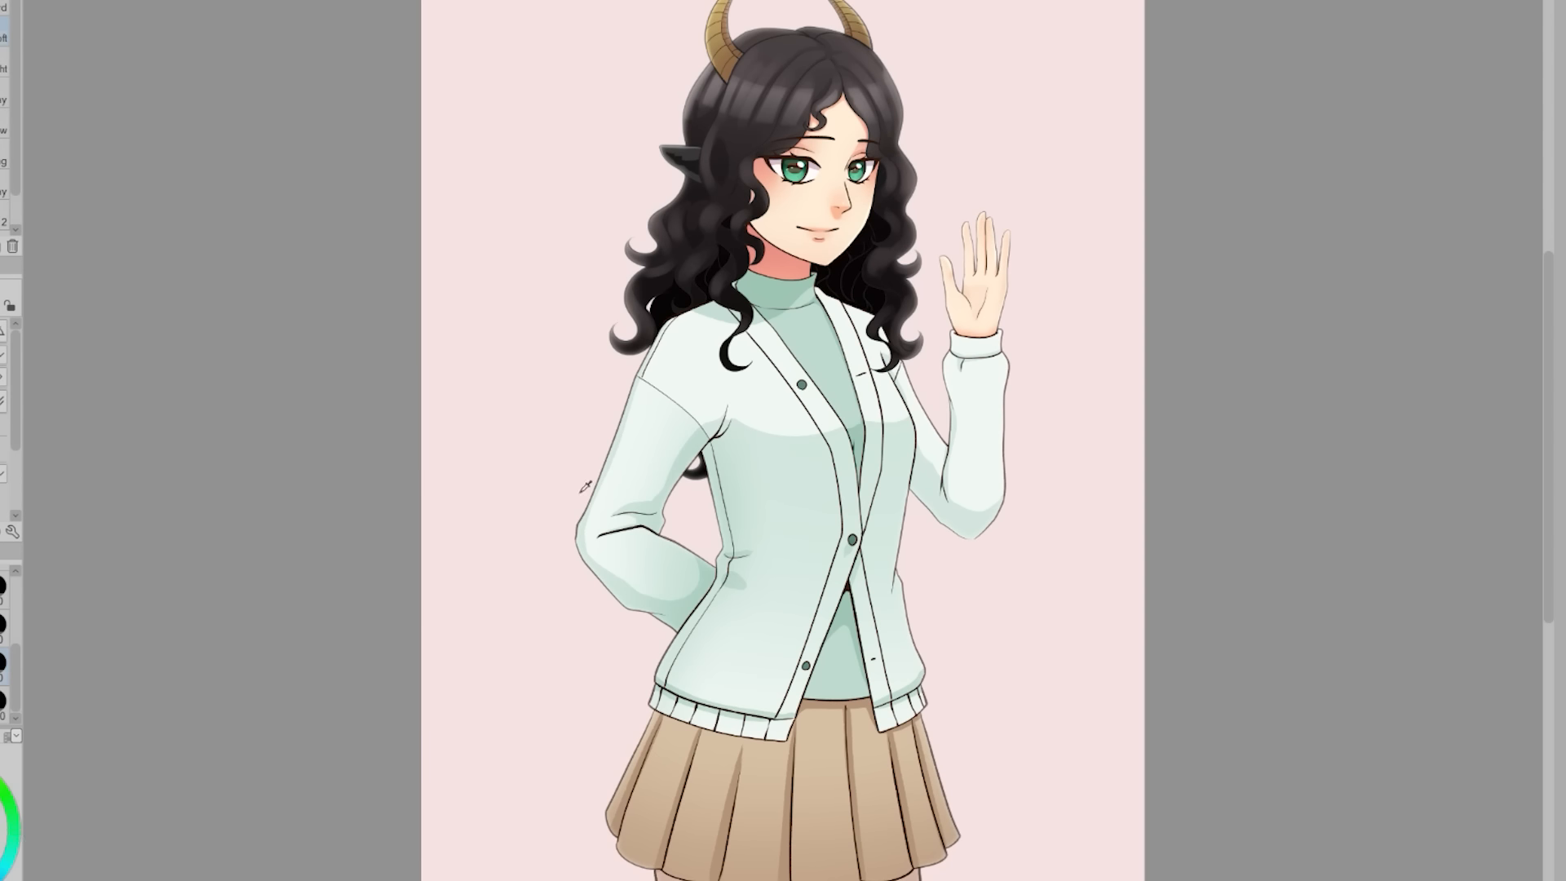
key(bracketleft)
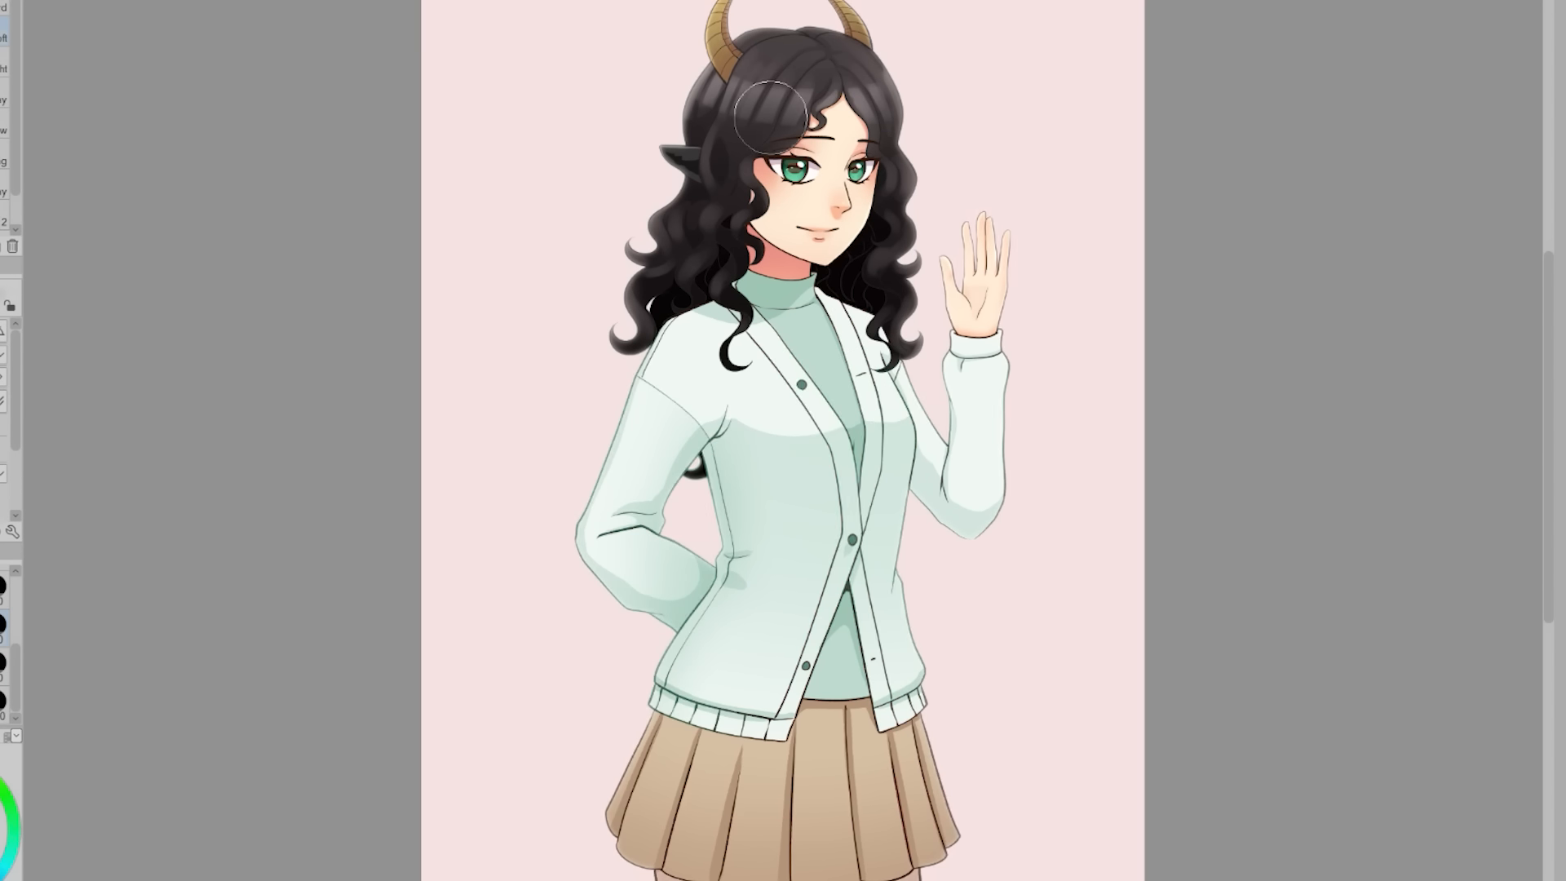
scroll(833, 92, up, 4)
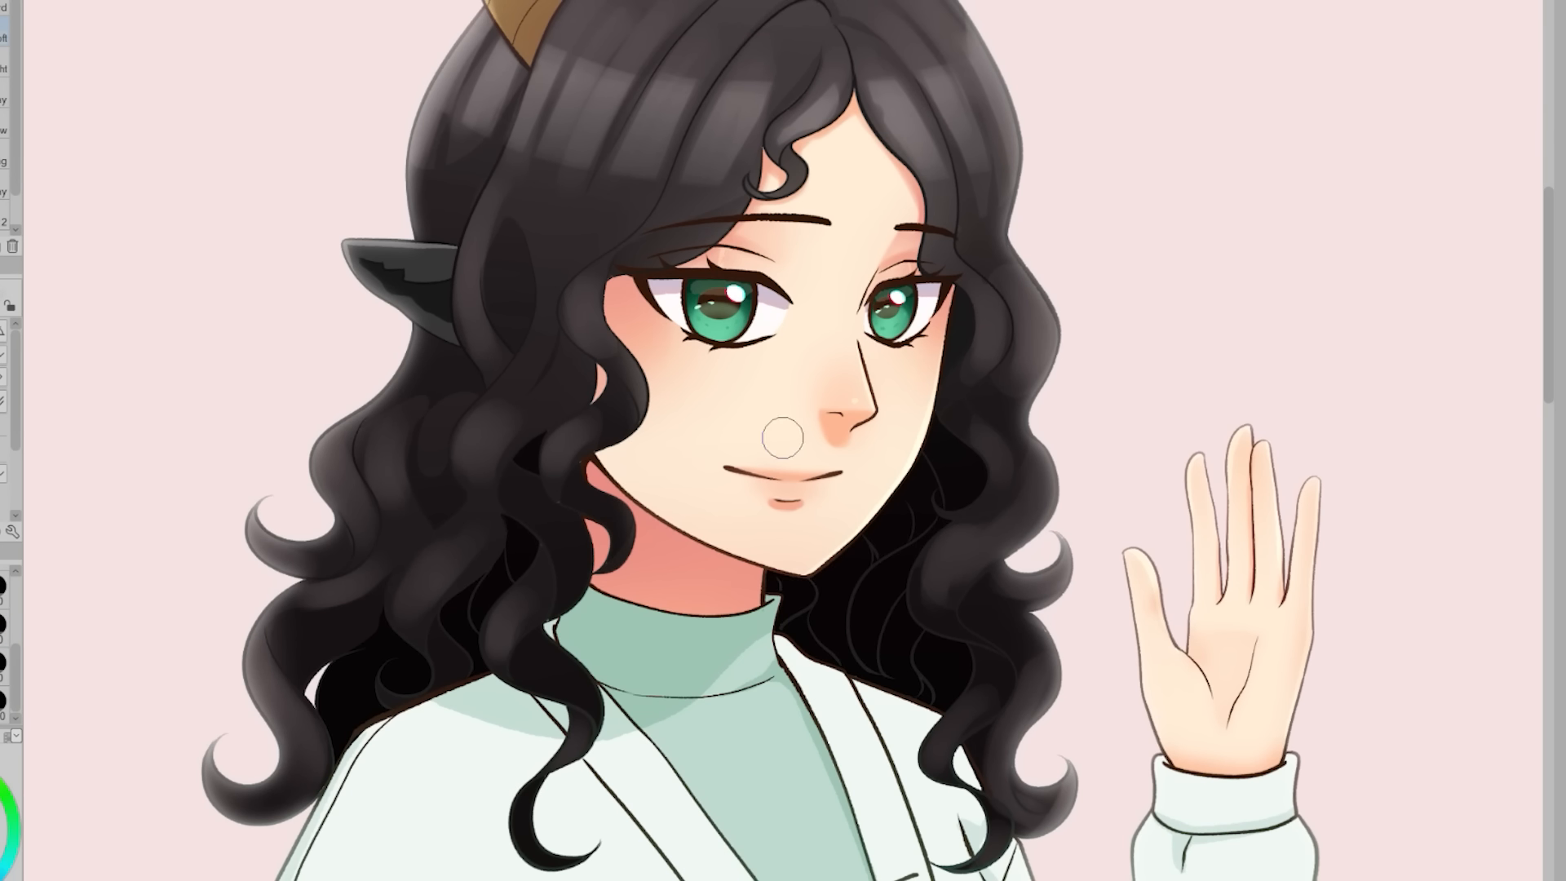
scroll(625, 289, down, 4)
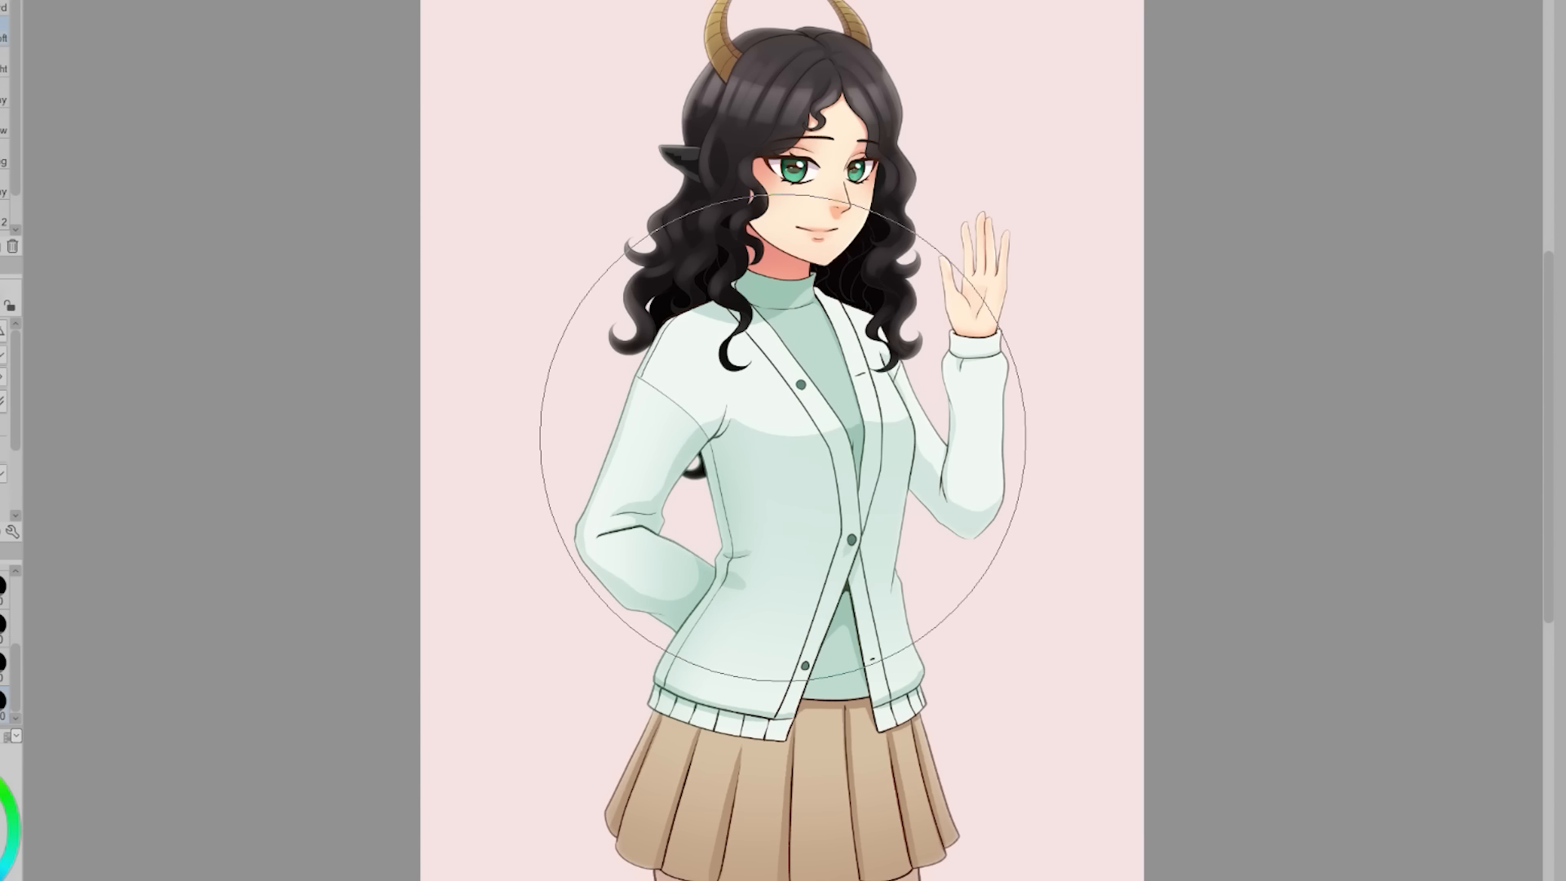
scroll(727, 405, down, 2)
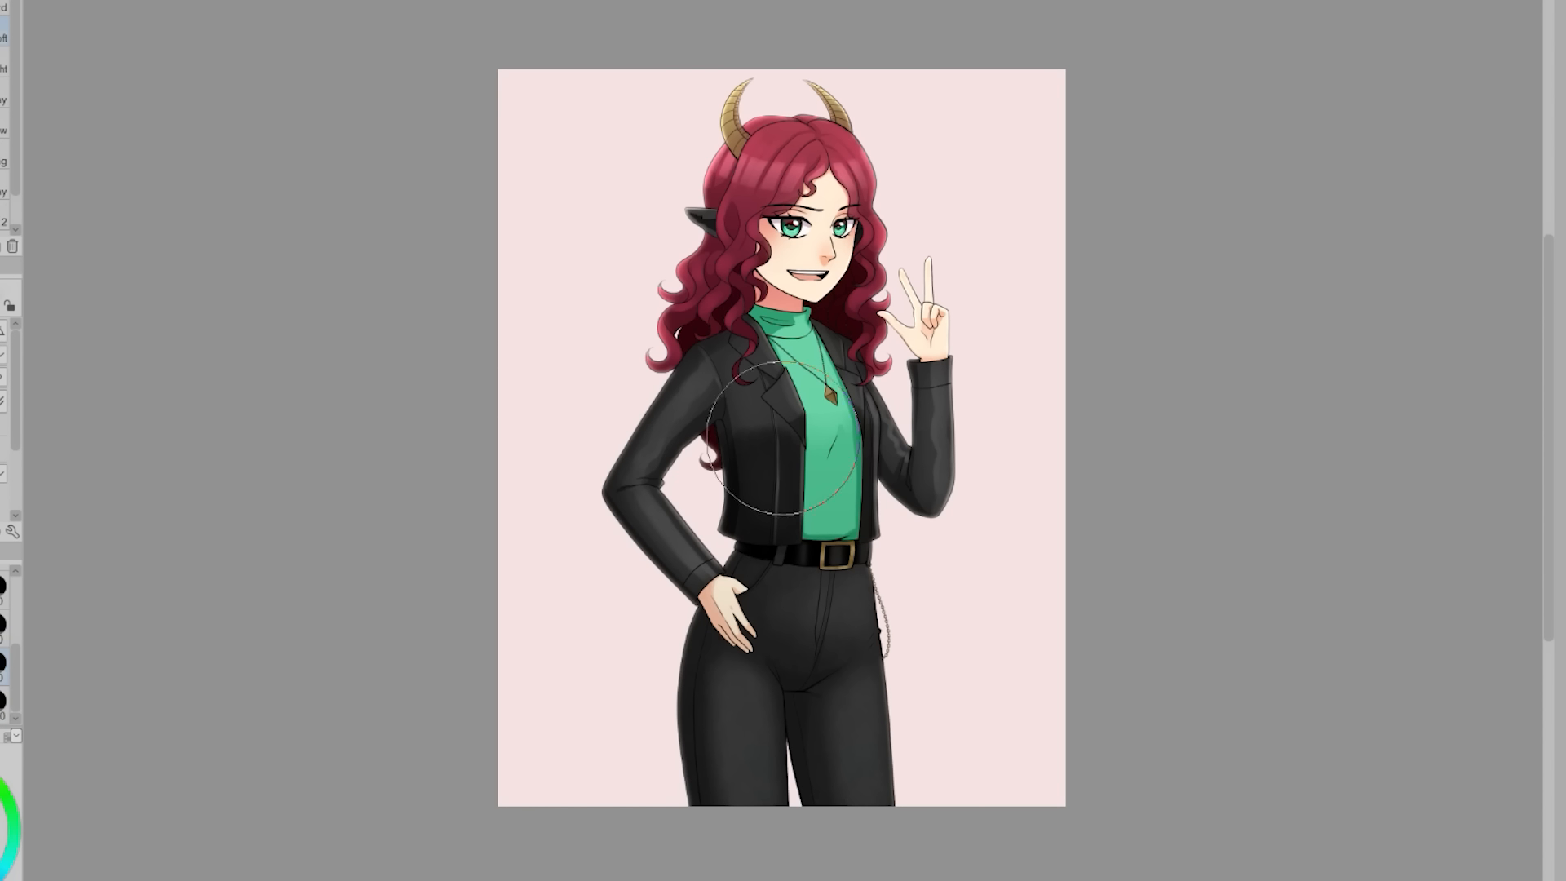
key(bracketleft)
scroll(928, 271, up, 4)
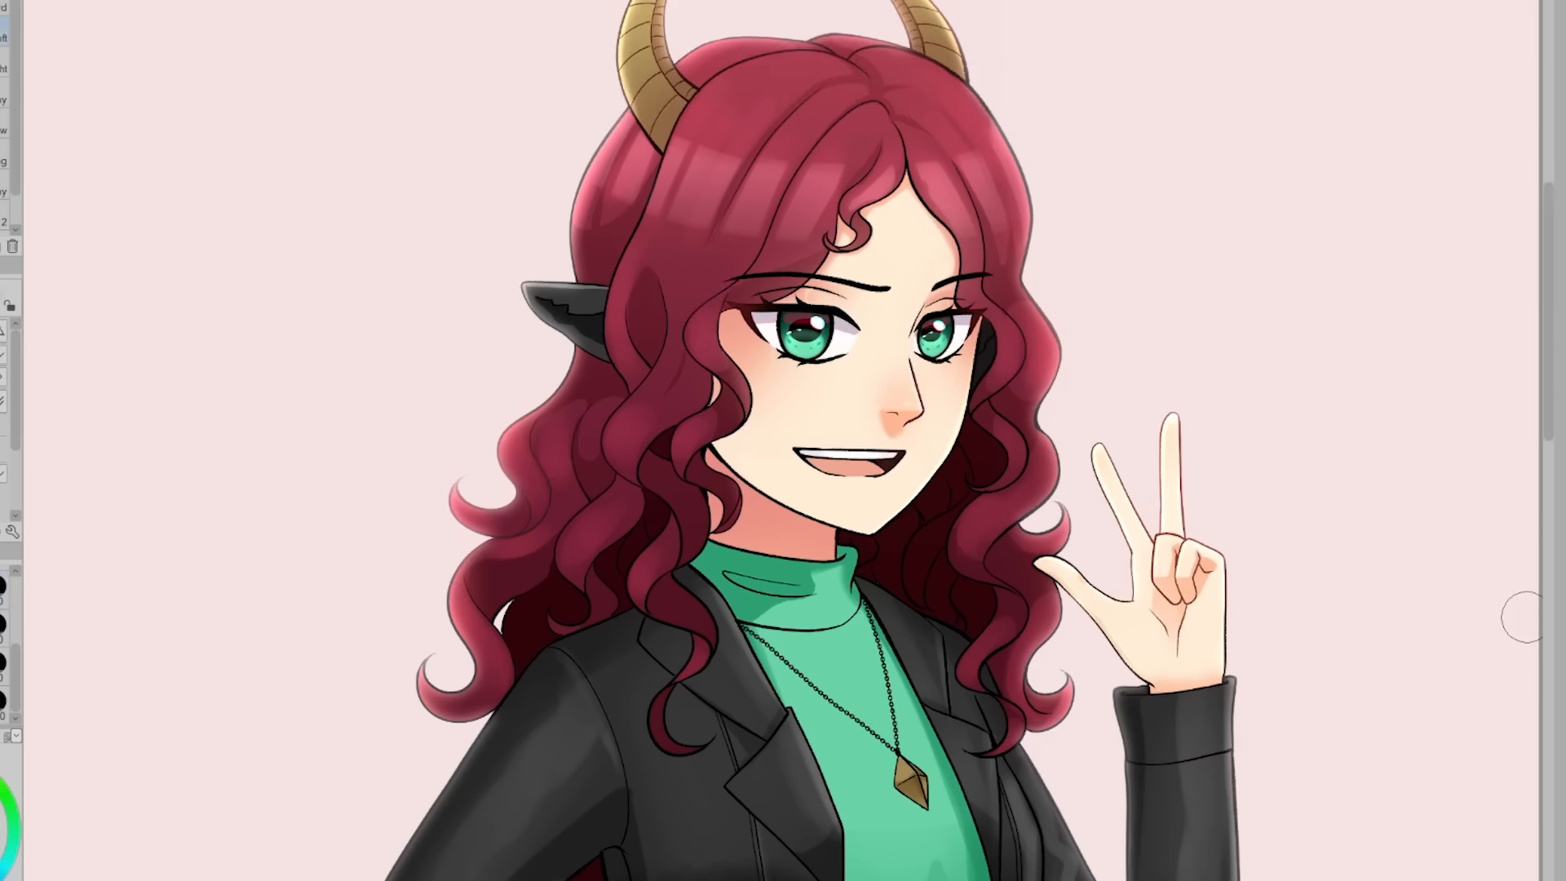
Select the red-haired figure's open mouth and transform it slightly narrower at its left corner.
key(ctrl+0)
scroll(840, 424, up, 6)
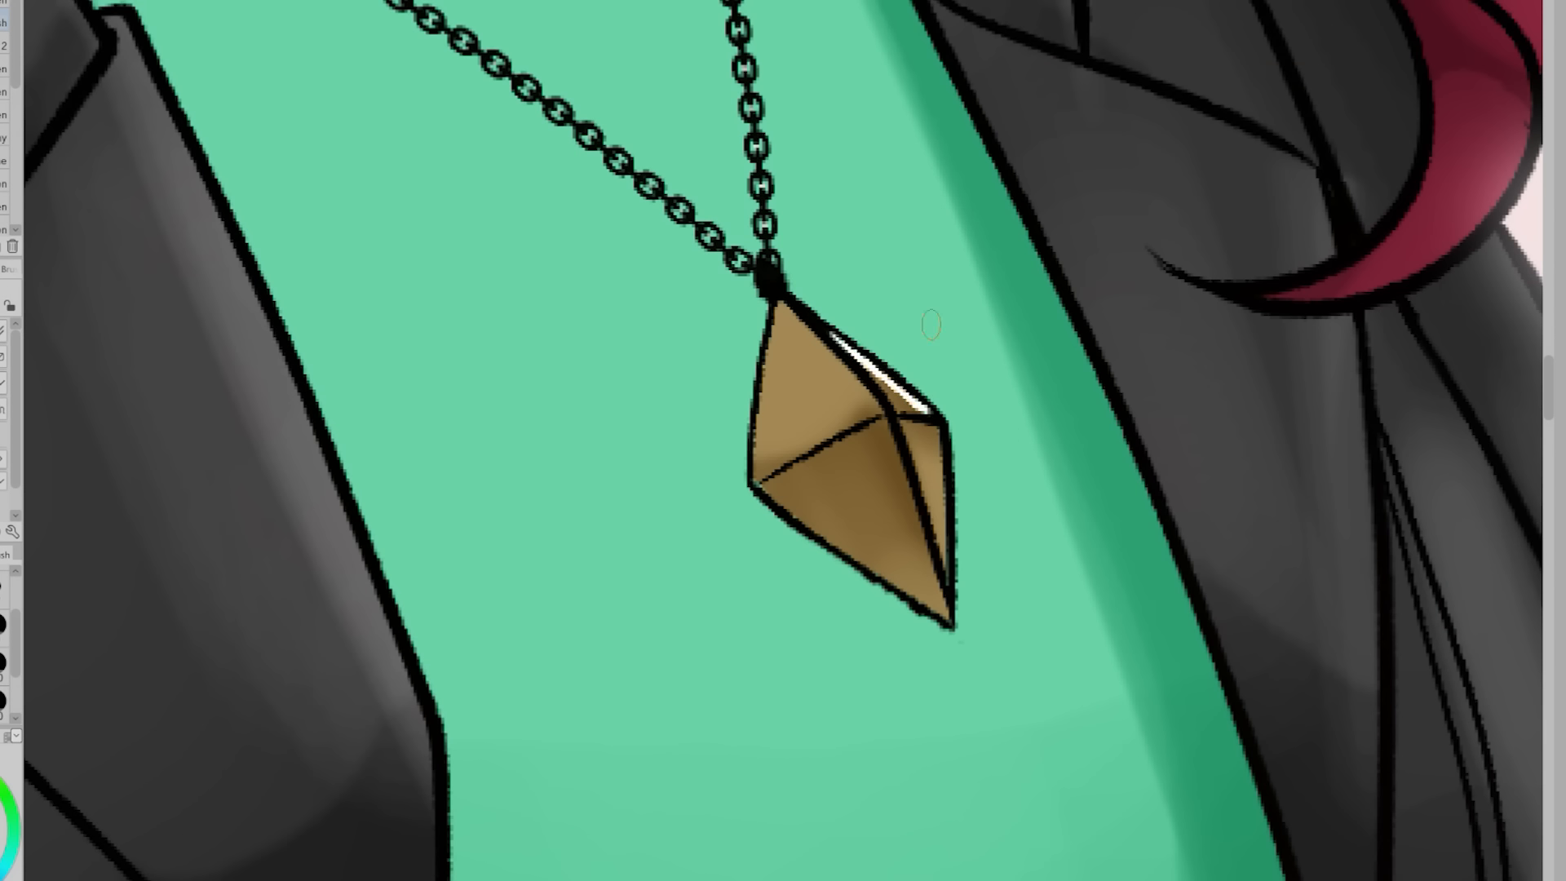
key(ctrl+0)
scroll(825, 168, up, 5)
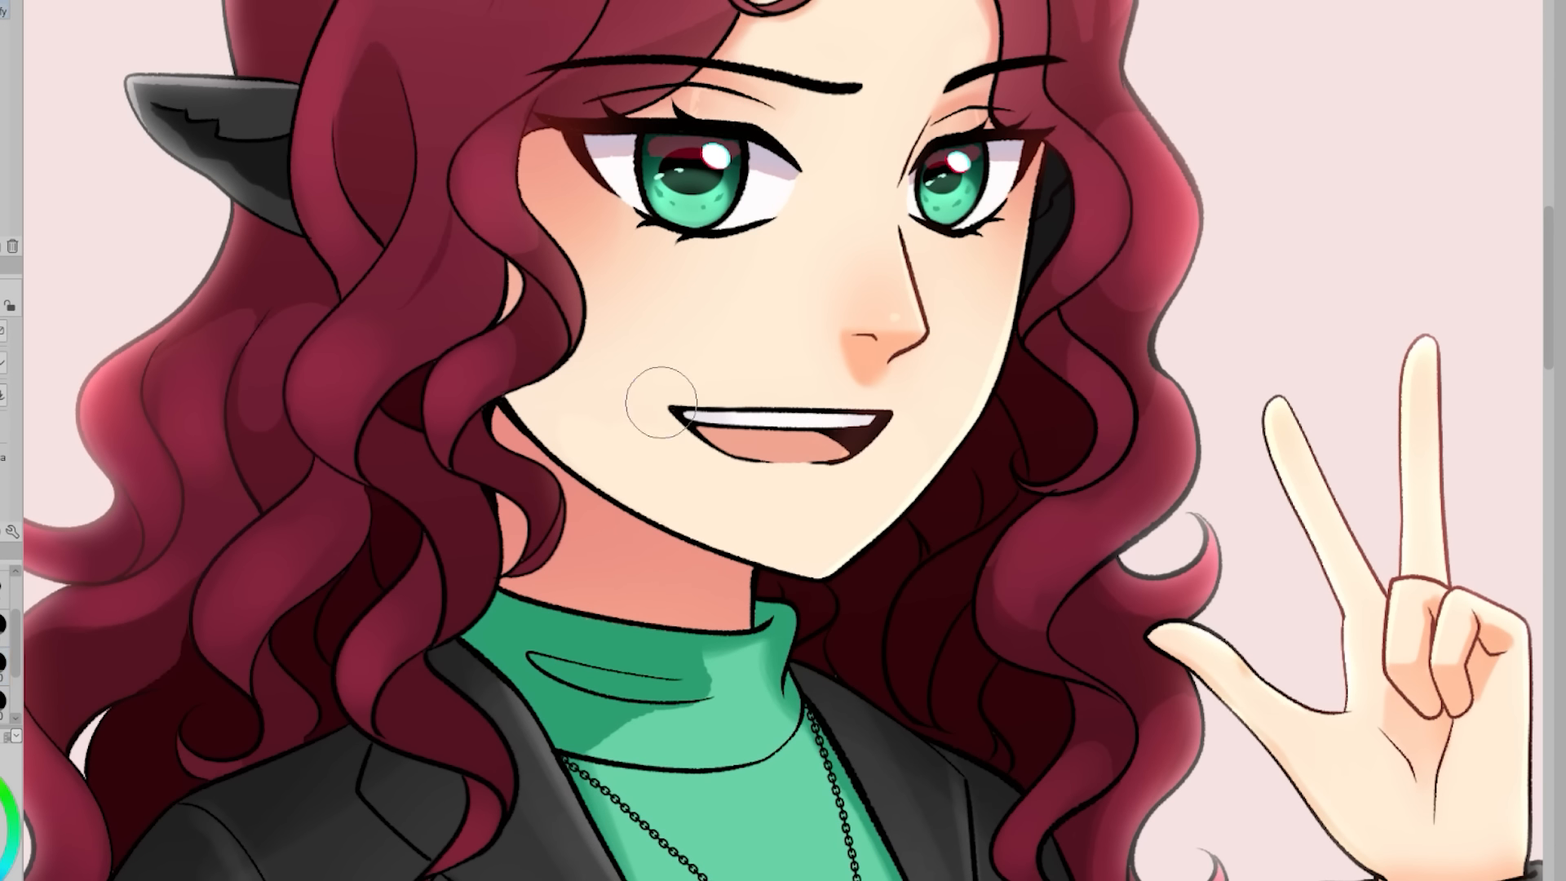
key(ctrl)
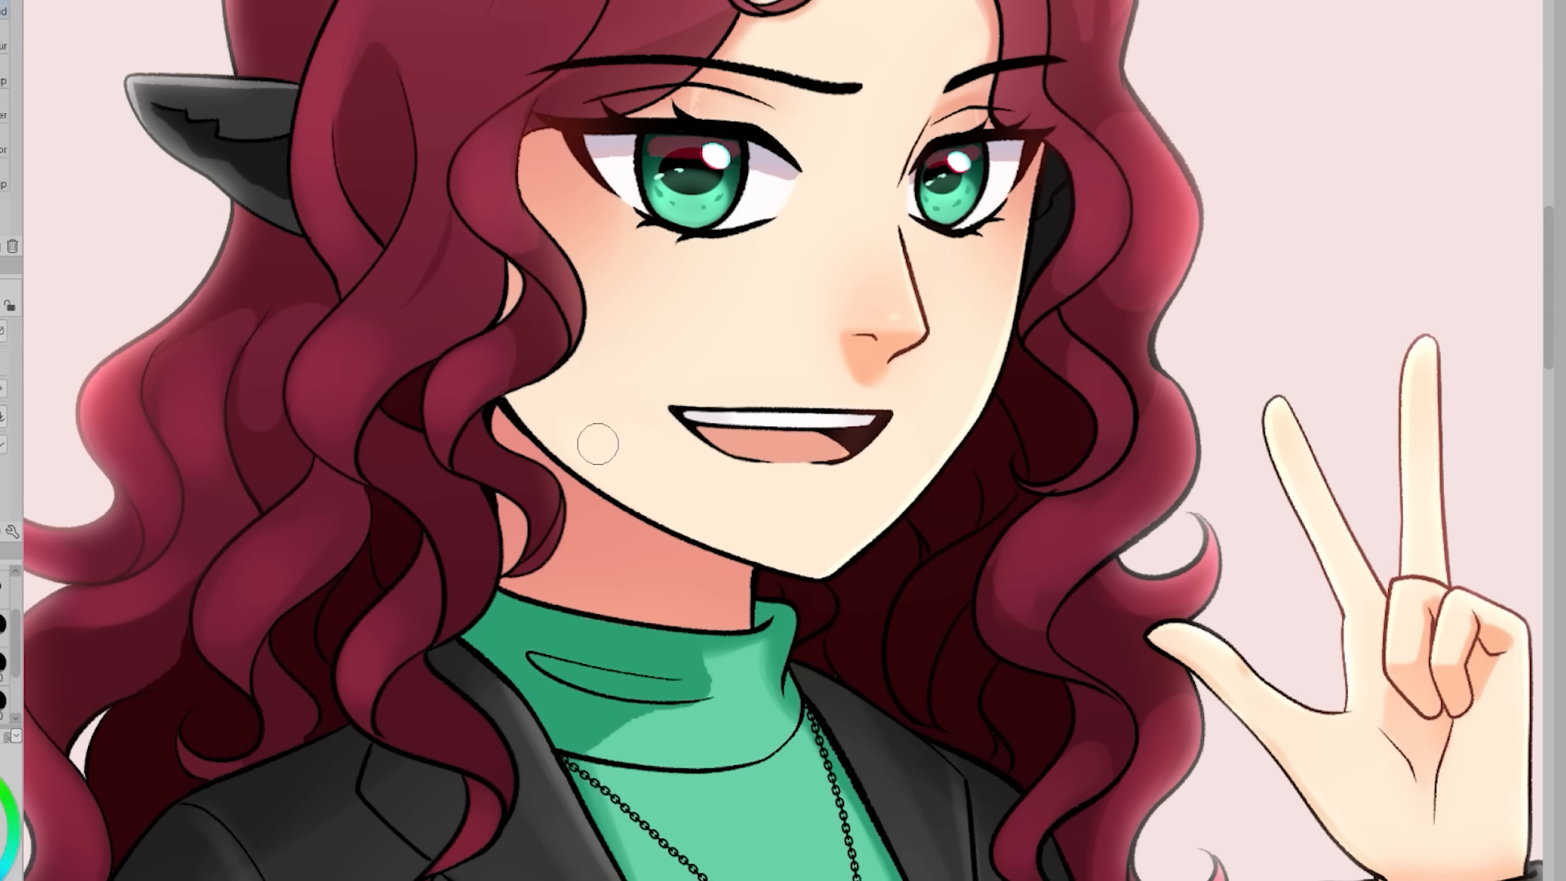
key(g)
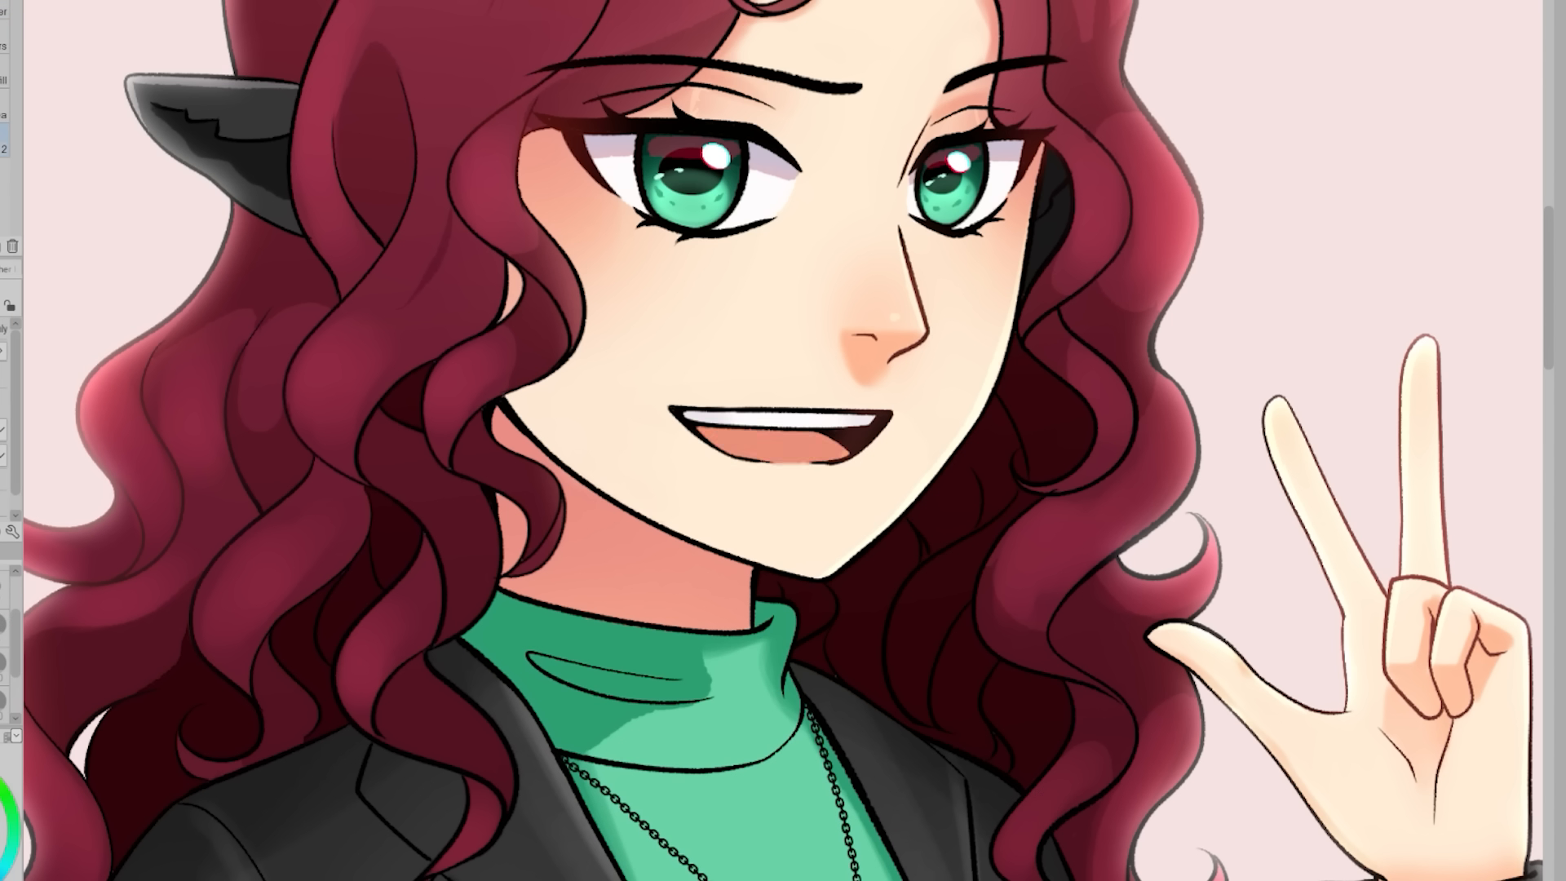
key(j)
key(m)
mouse_move(665, 401)
mouse_down()
mouse_move(799, 430)
mouse_move(677, 399)
mouse_move(678, 443)
mouse_up()
key(ctrl+t)
key(Return)
key(ctrl+d)
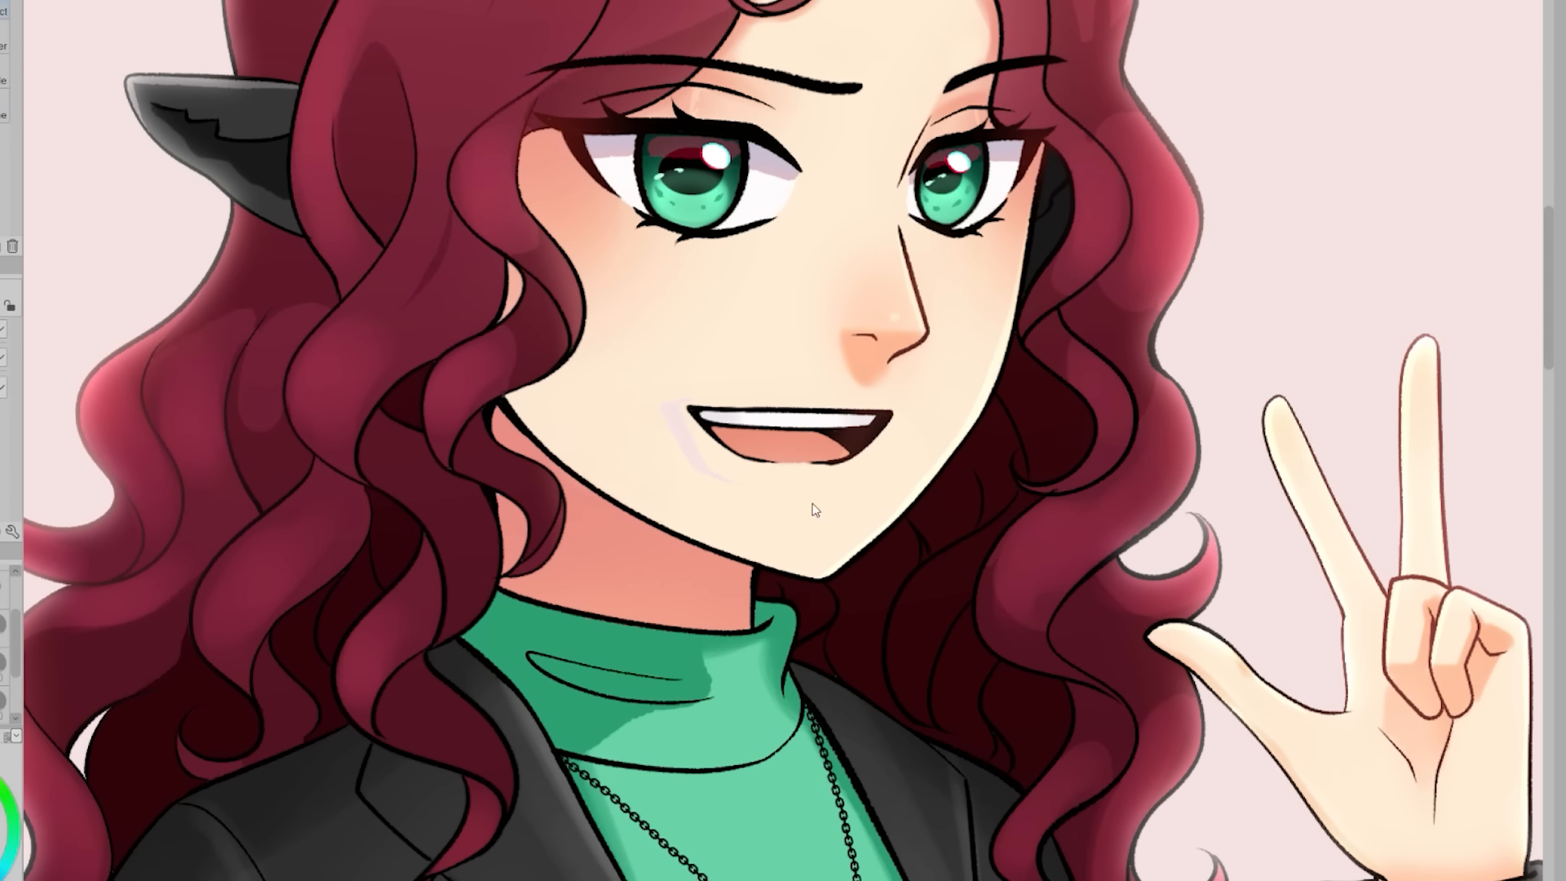
Retouch the red-haired figure's upper mouth line and add a short brush stroke just below the lower lip.
key(ctrl+plus)
key(p)
key(ctrl+plus)
key(ctrl+plus)
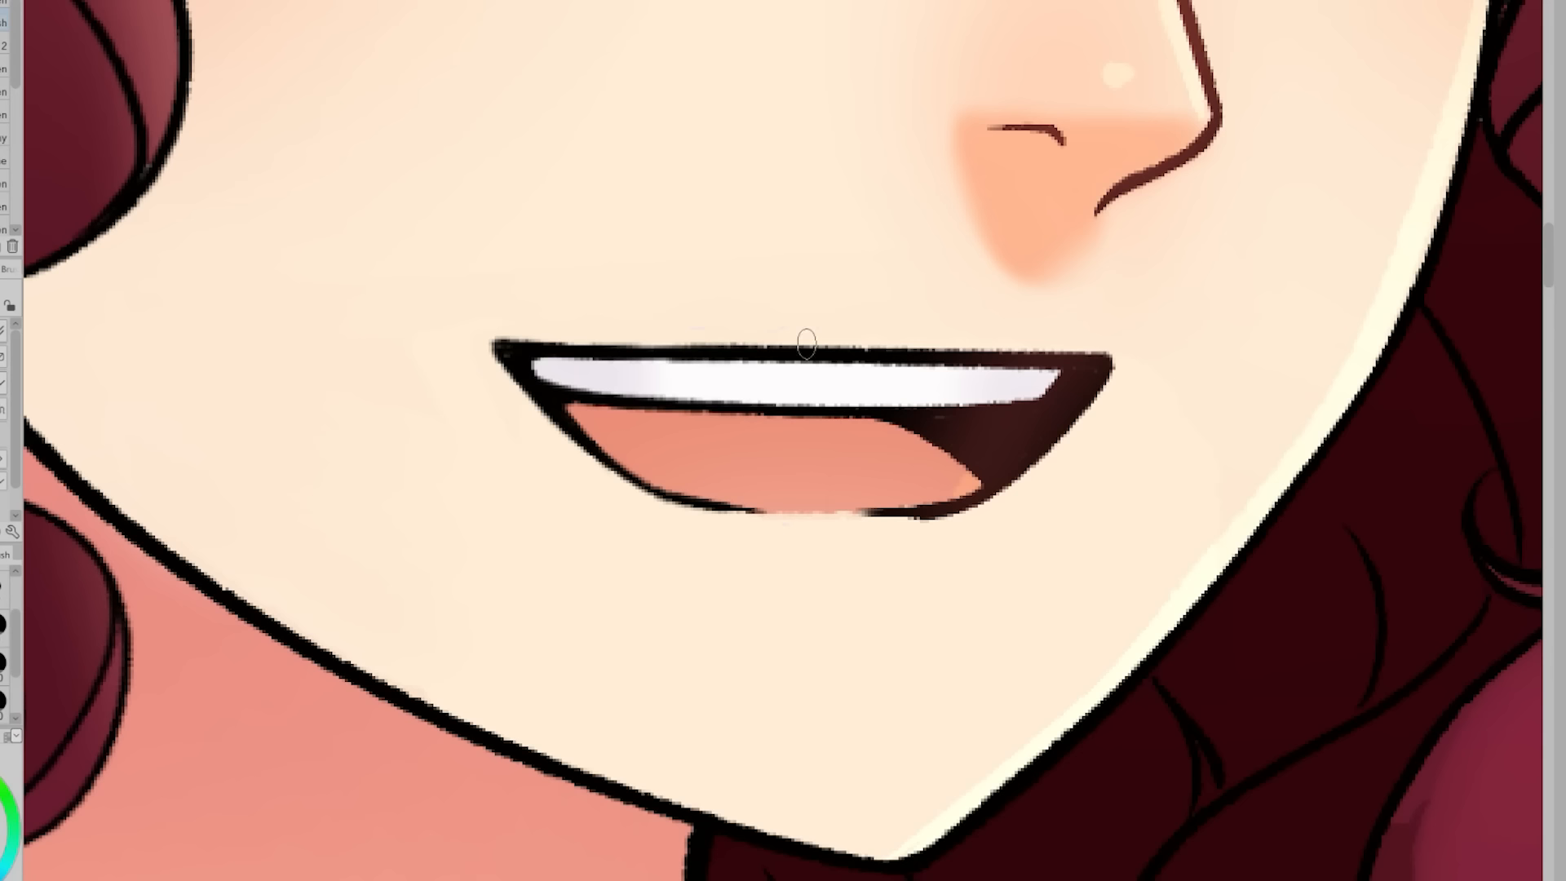
drag(494, 336, 1106, 334)
drag(754, 572, 866, 573)
key(ctrl+0)
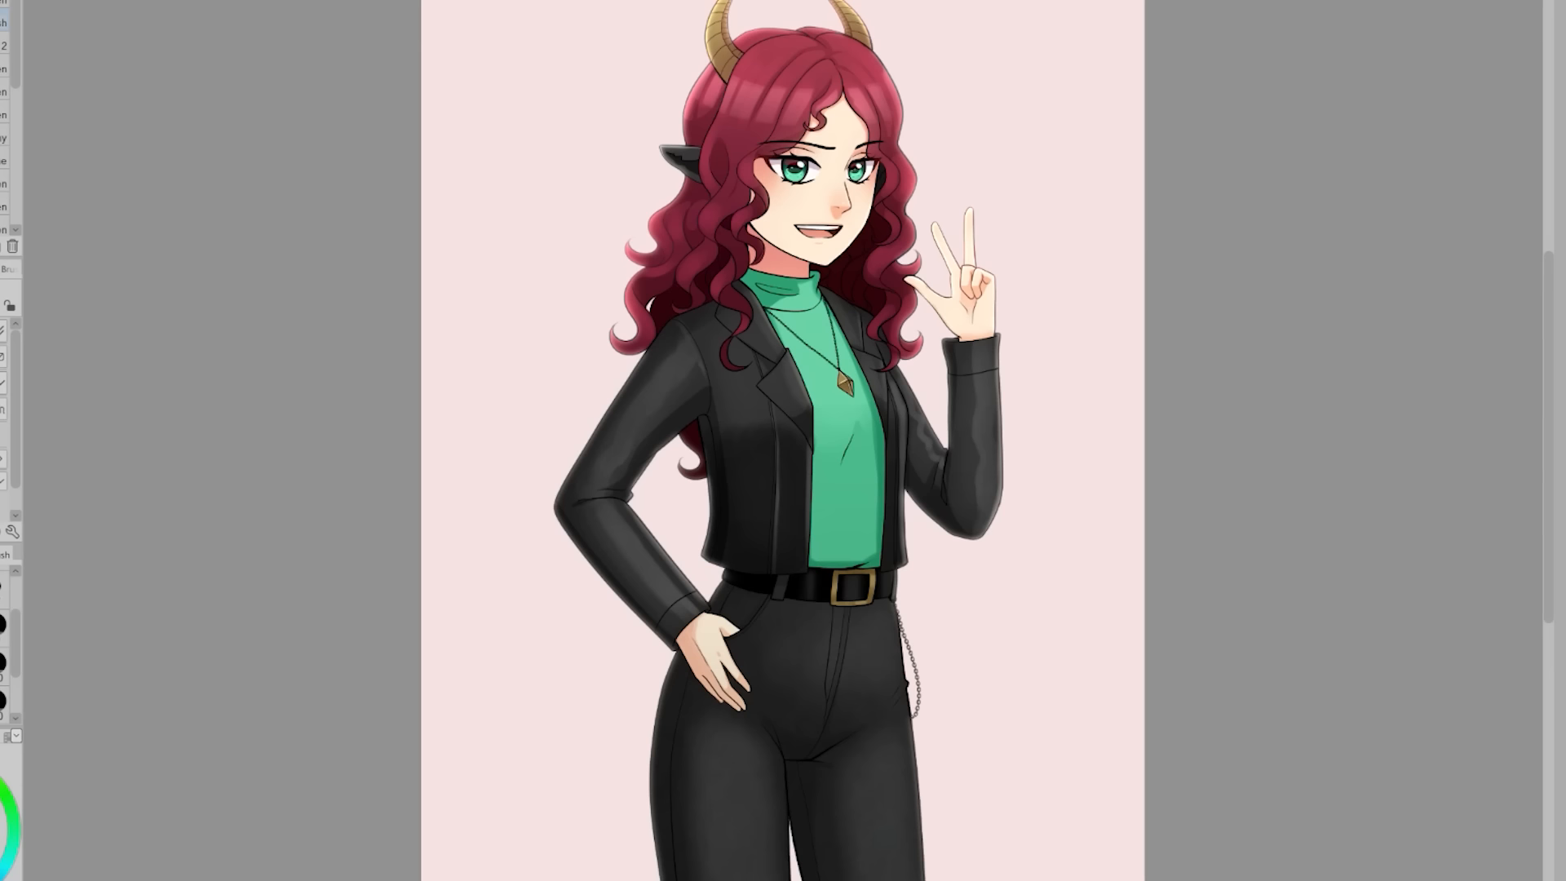
Try painting broad diagonal mint bands across the white background behind the figure.
key(e)
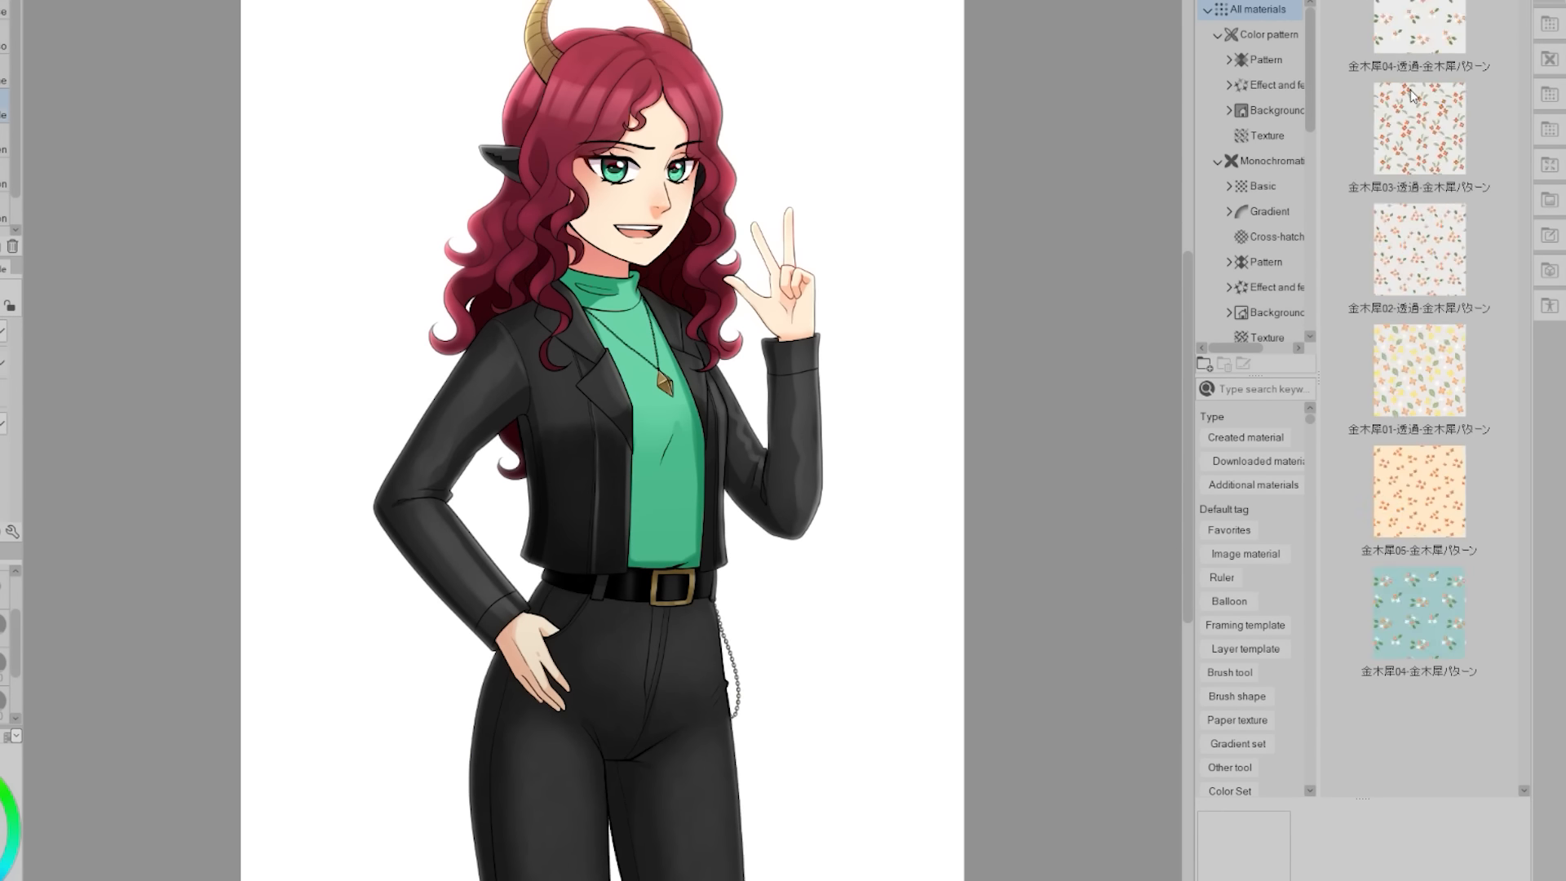
scroll(1413, 96, down, 15)
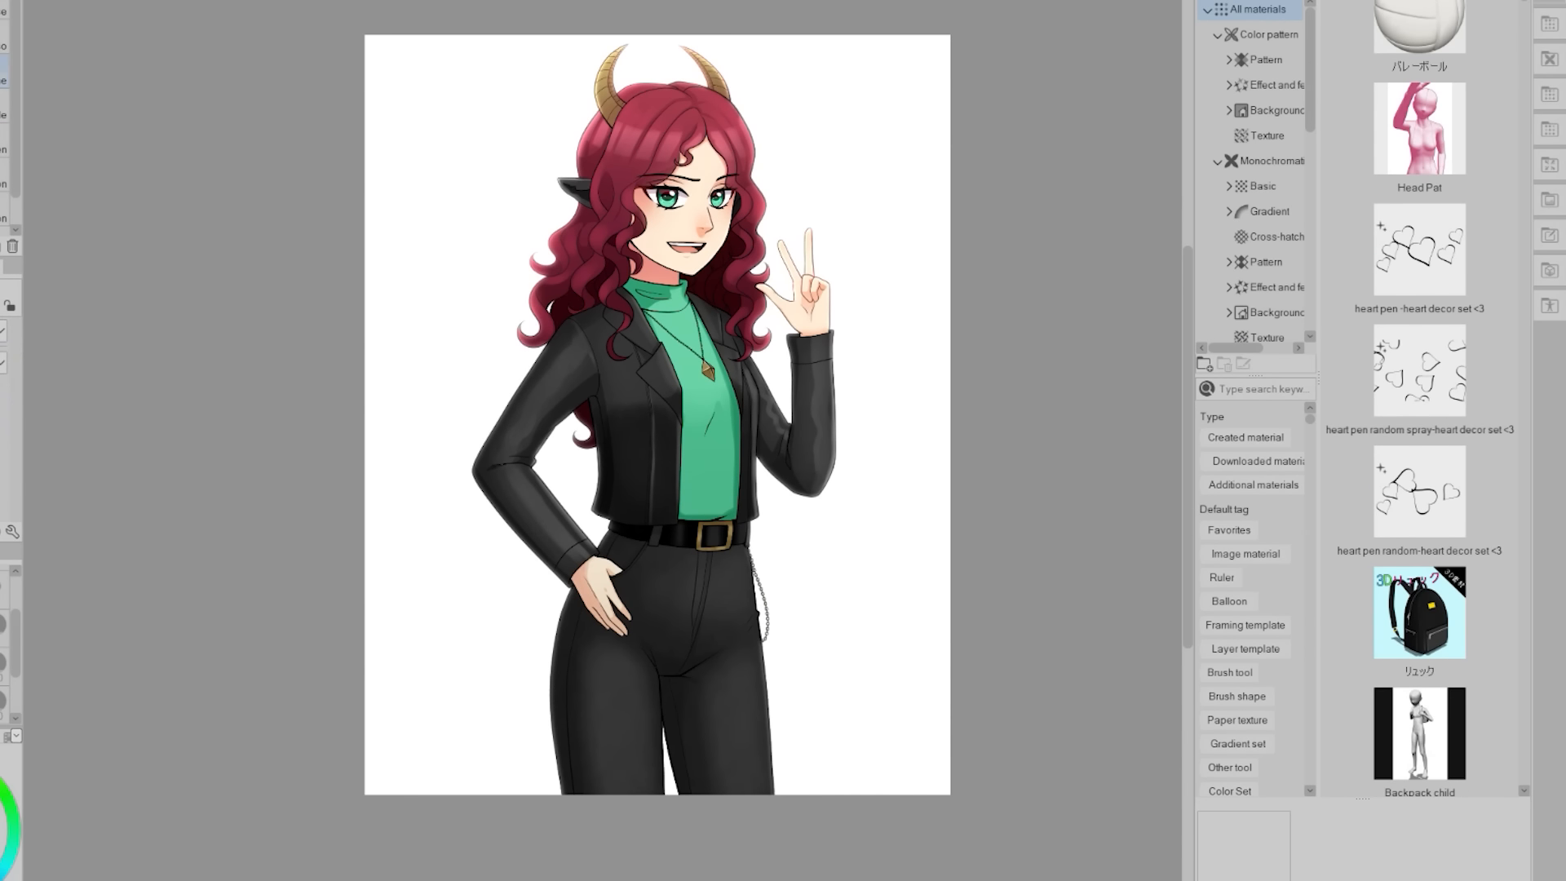
key(u)
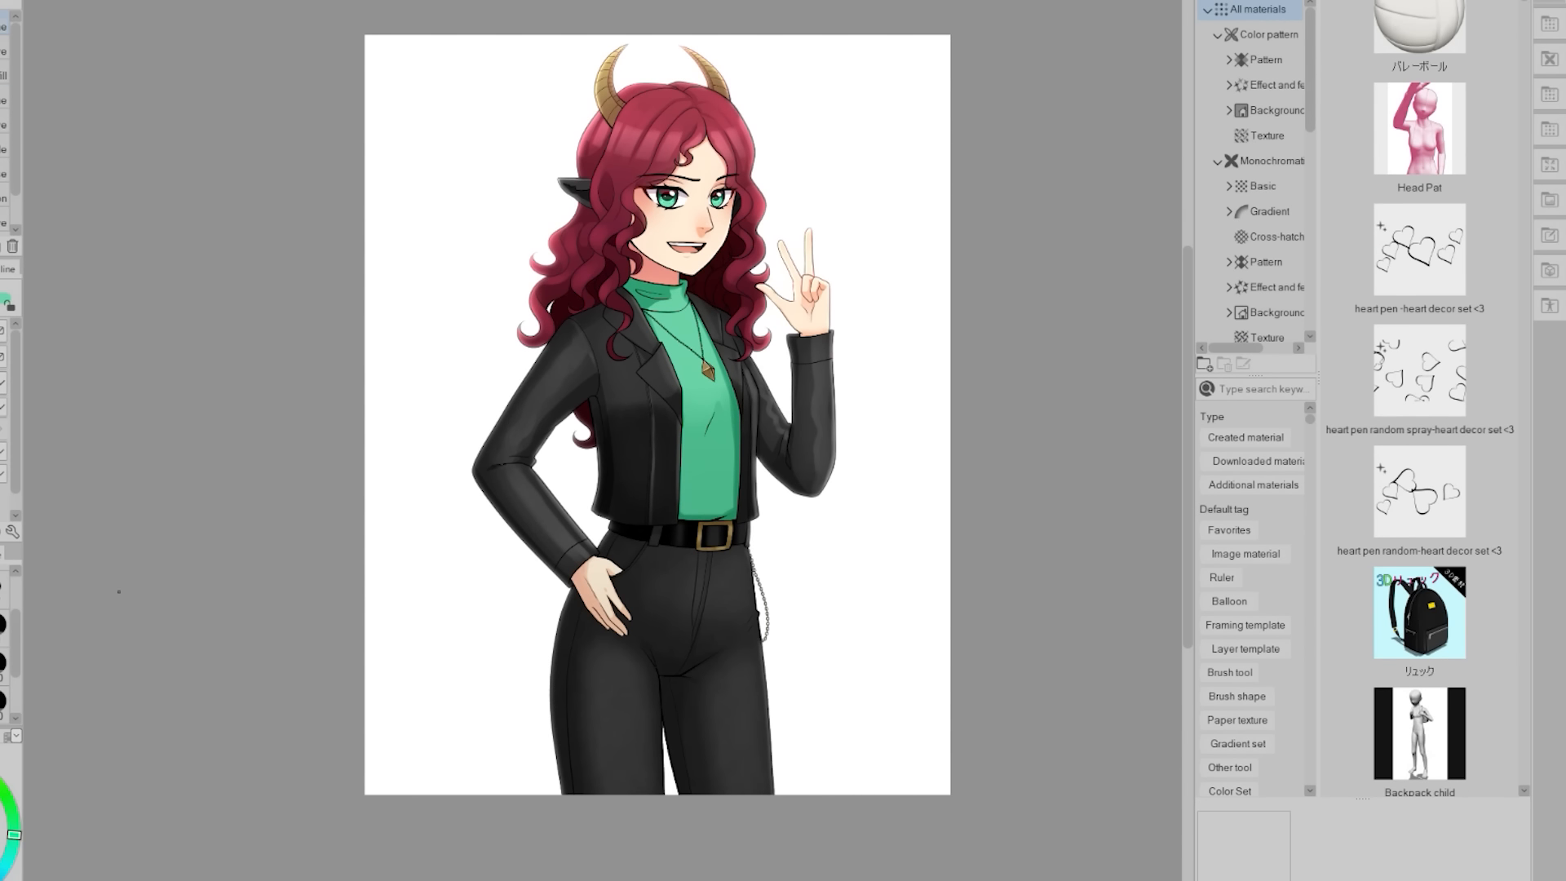
key(b)
drag(315, 357, 1060, 175)
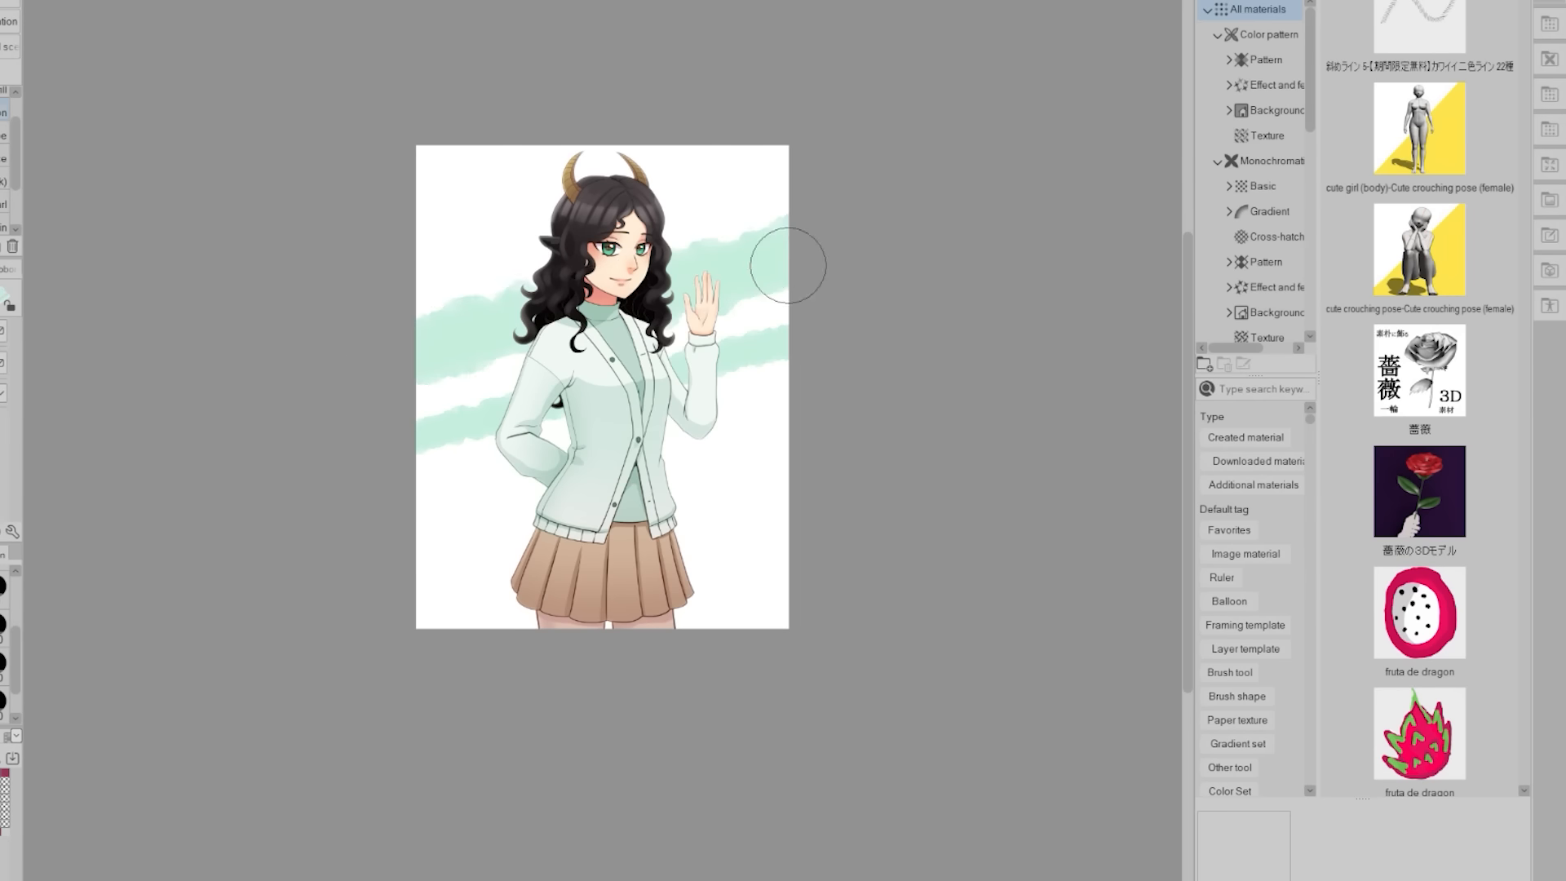
Draw two diagonal mint lace ribbons across the background behind the black-haired figure, the second one below the first.
drag(880, 237, 315, 349)
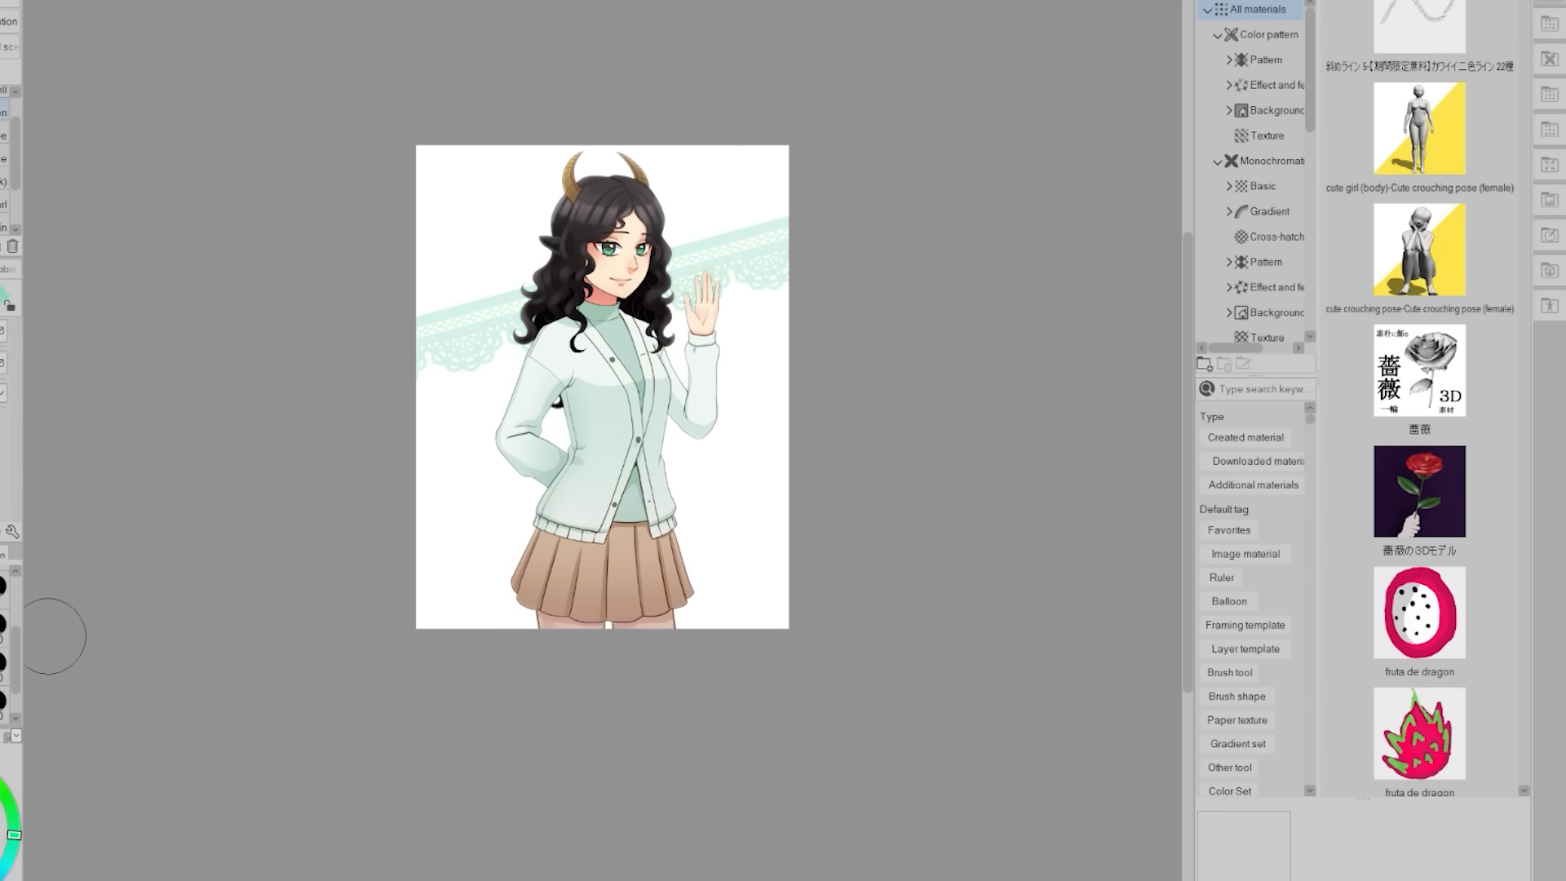
drag(412, 469, 820, 322)
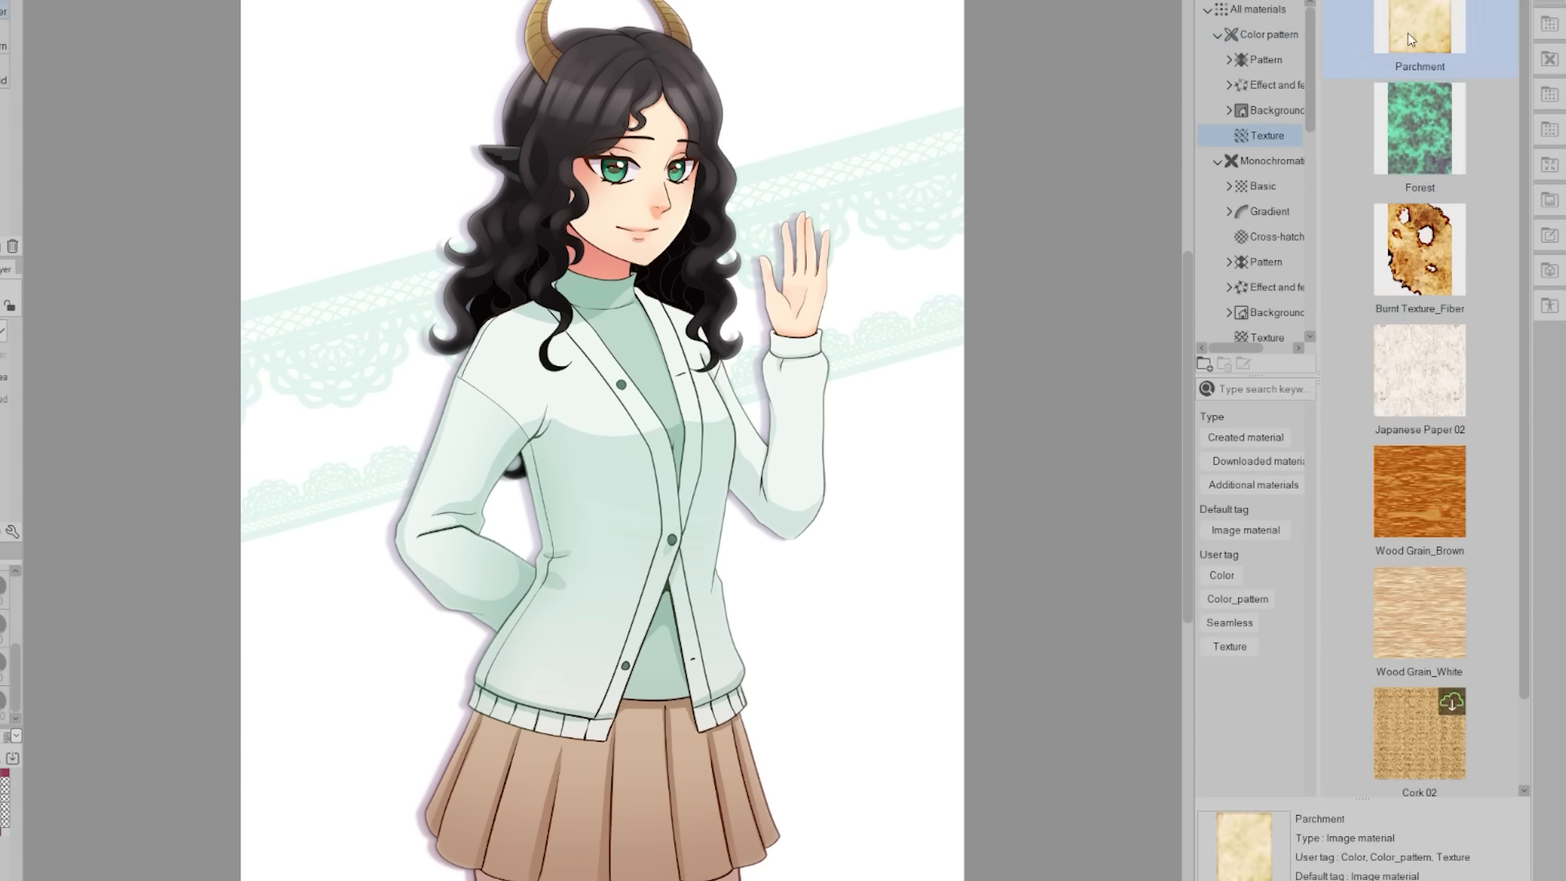
Place the monochromatic Rough paper texture over the background behind the black-haired figure.
click(1271, 161)
click(1267, 337)
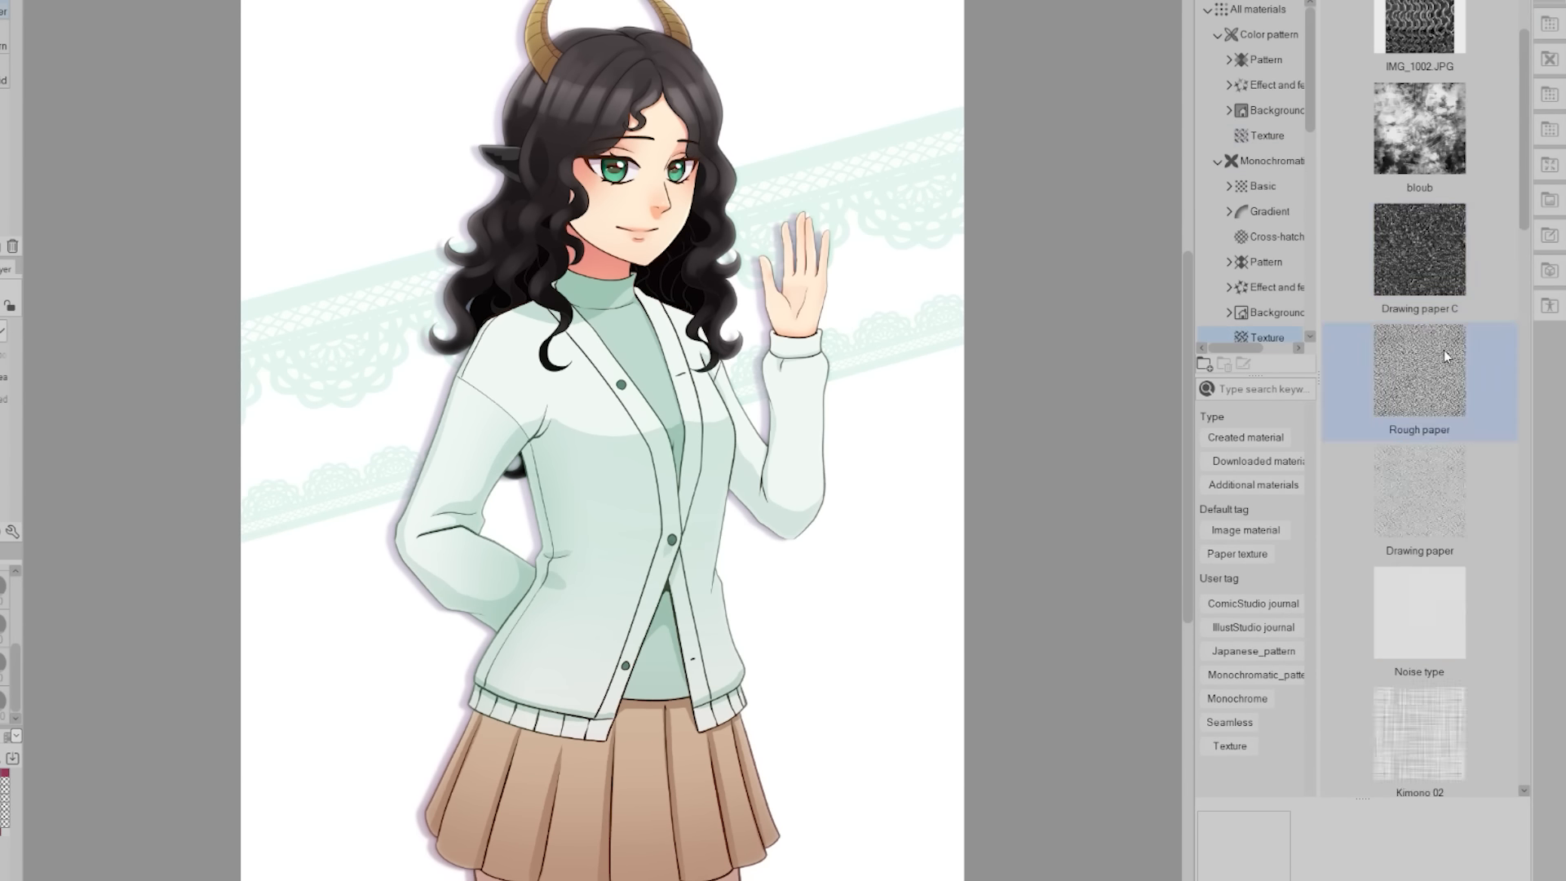
drag(1419, 371, 653, 408)
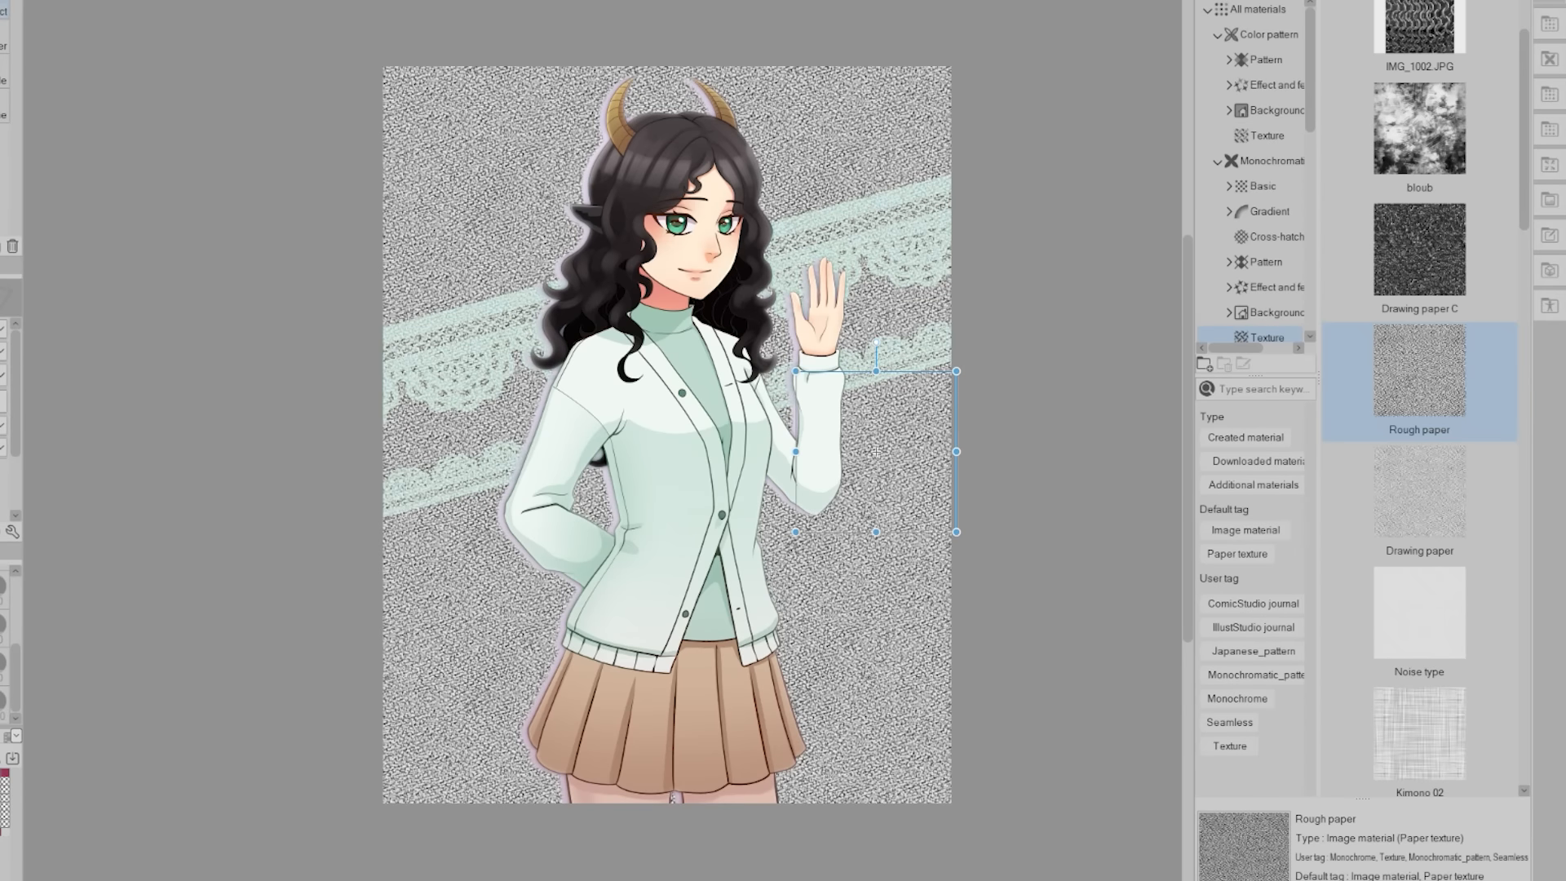